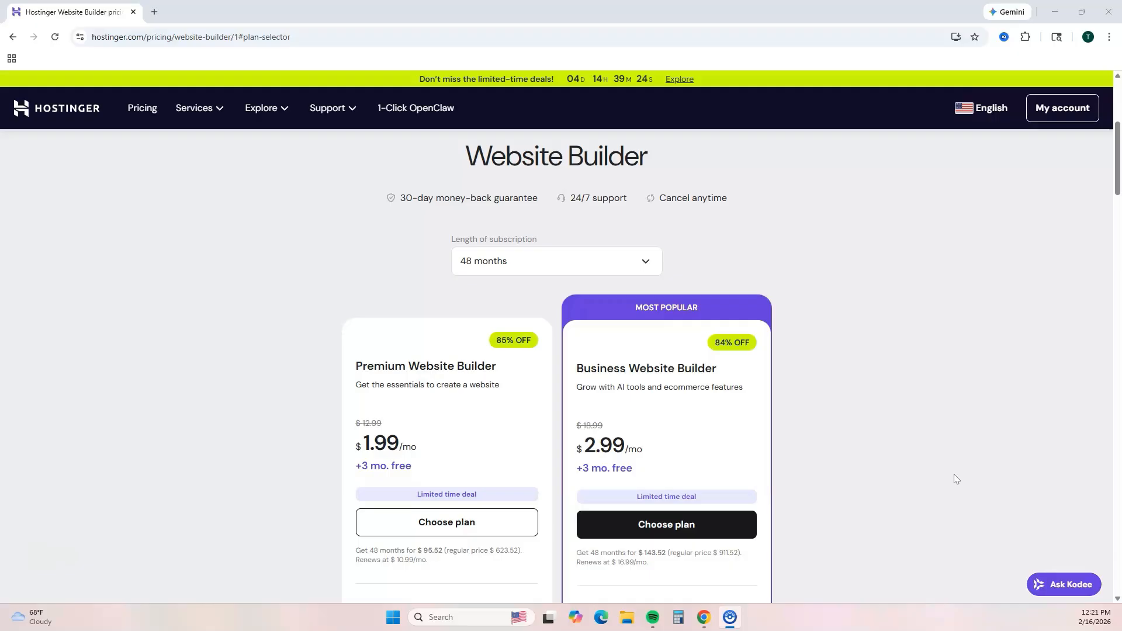
- Compare the Website Builder plan prices for 12-month and 48-month subscriptions
left_click(651, 261)
left_click(614, 312)
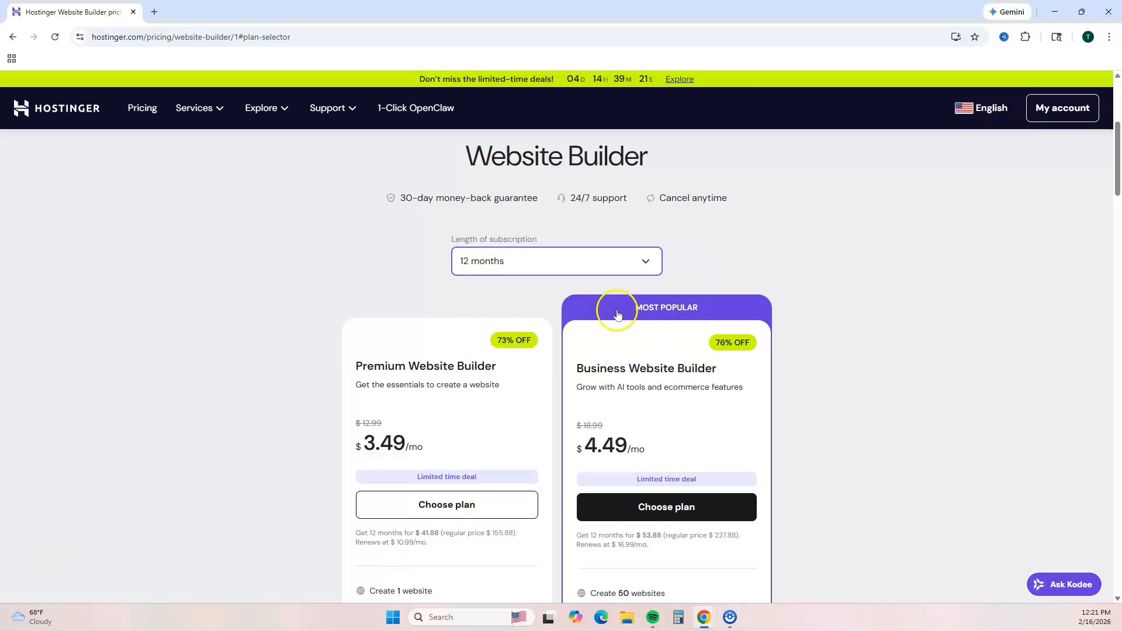
left_click(643, 260)
left_click(597, 377)
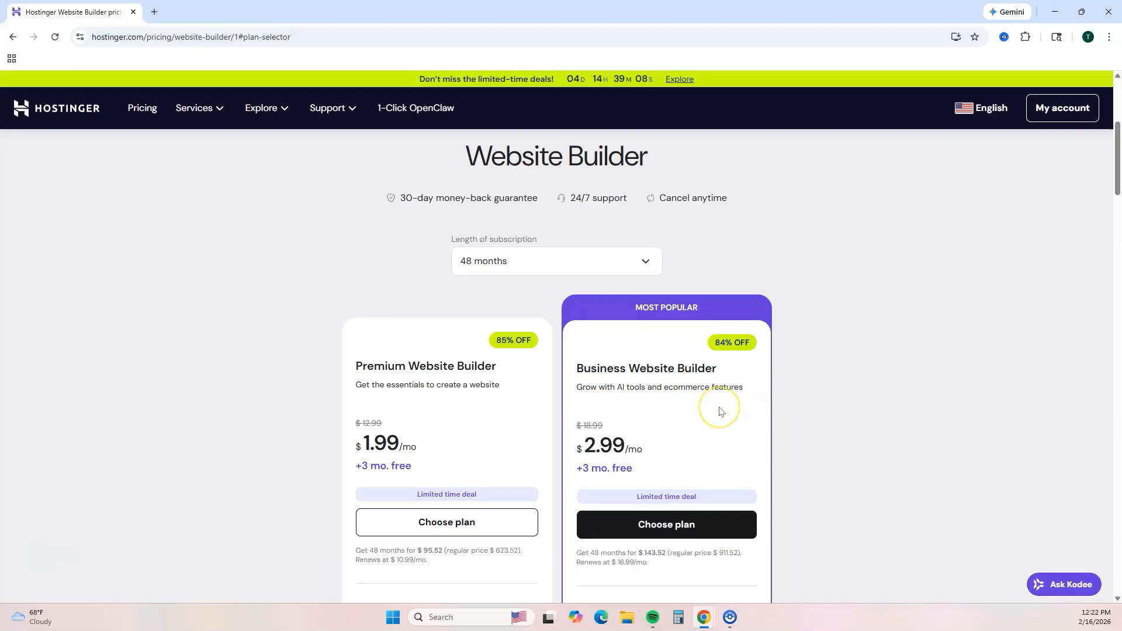
- Choose the Business Website Builder plan with the 48-month subscription
scroll(720, 411, "down", 1)
scroll(720, 411, "down", 2)
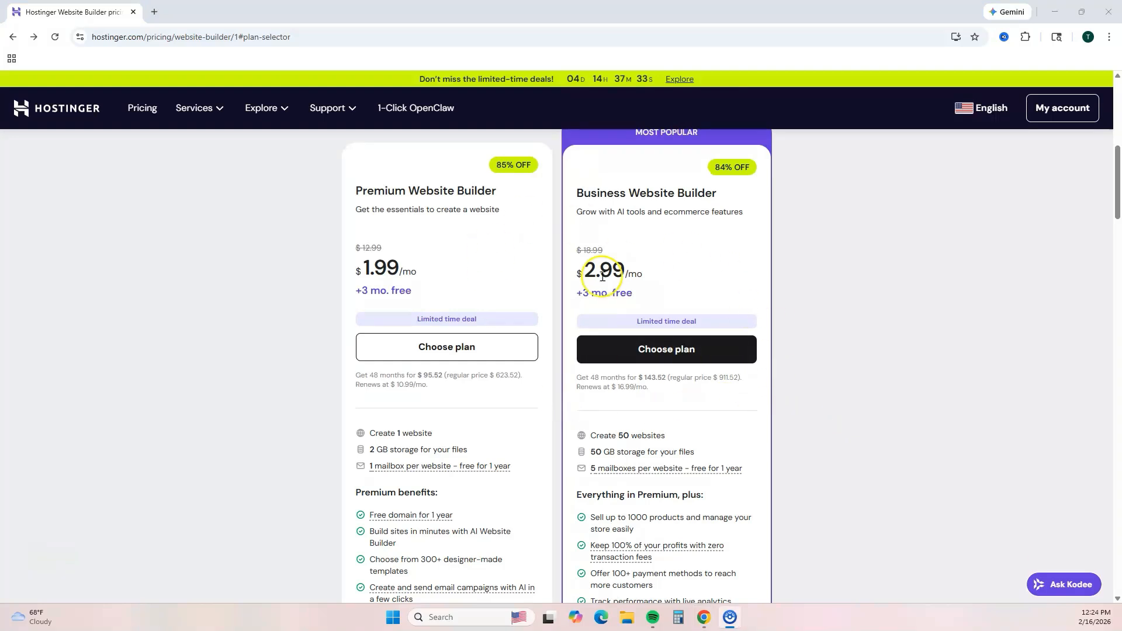
left_click(659, 354)
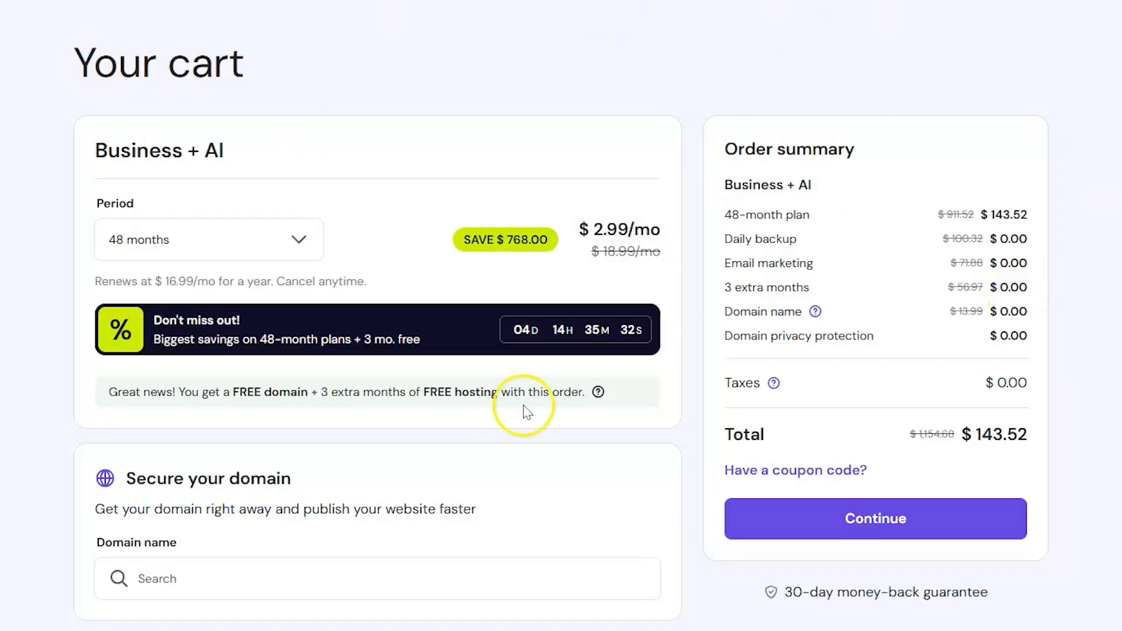
- Apply the coupon code BOSSTOOLSSTUDIO to the order in the cart
left_click(837, 467)
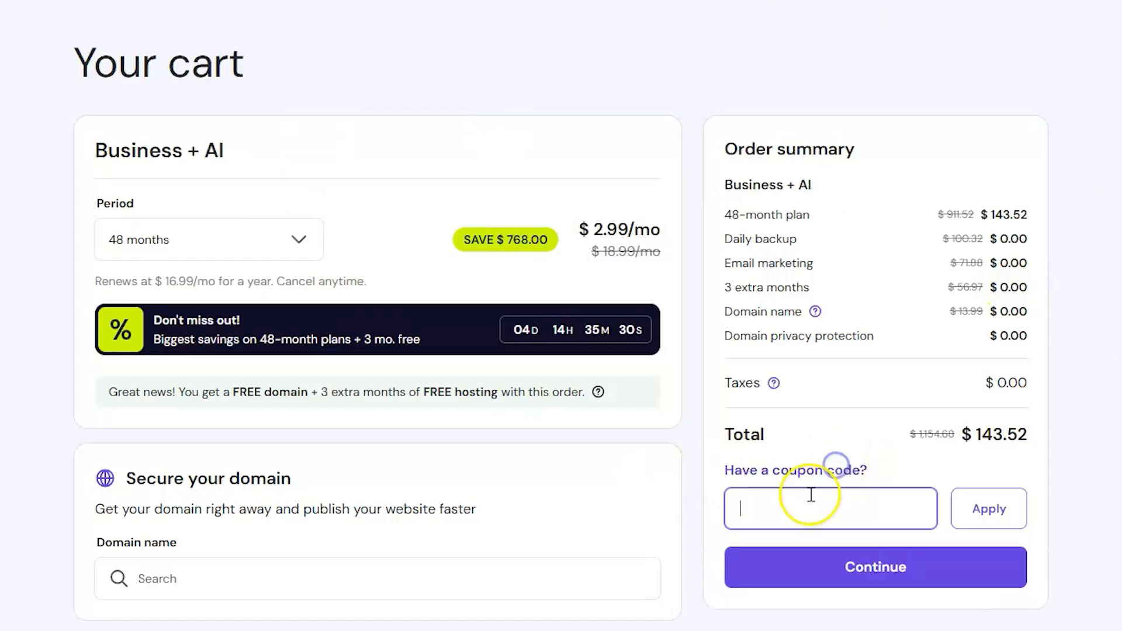
type("BOSSTOOLSSTUDIO")
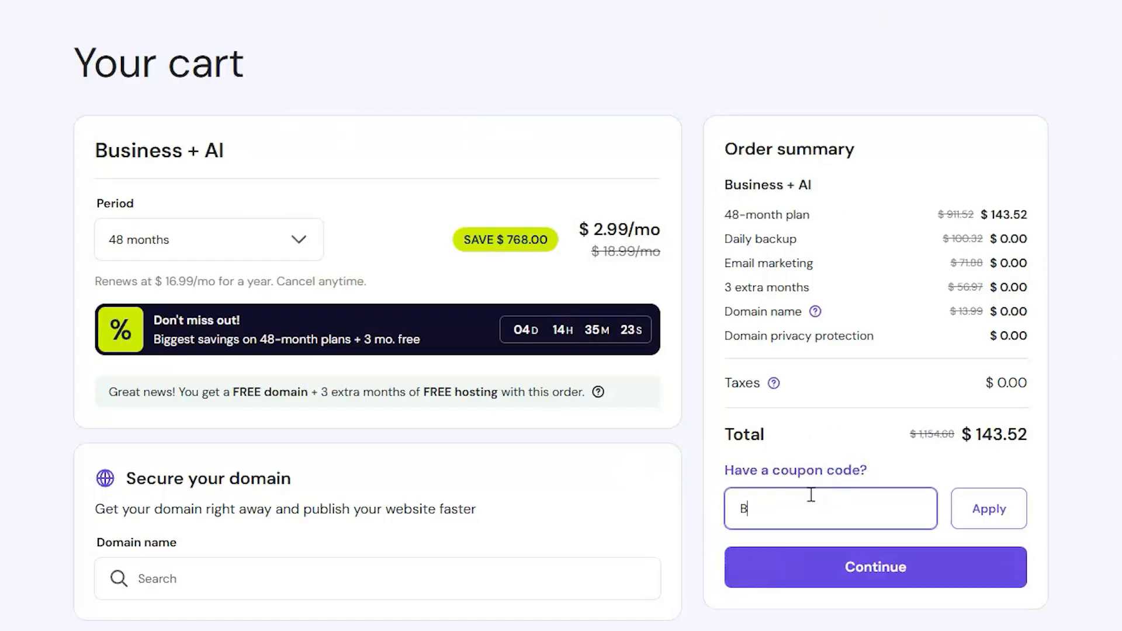
left_click(989, 509)
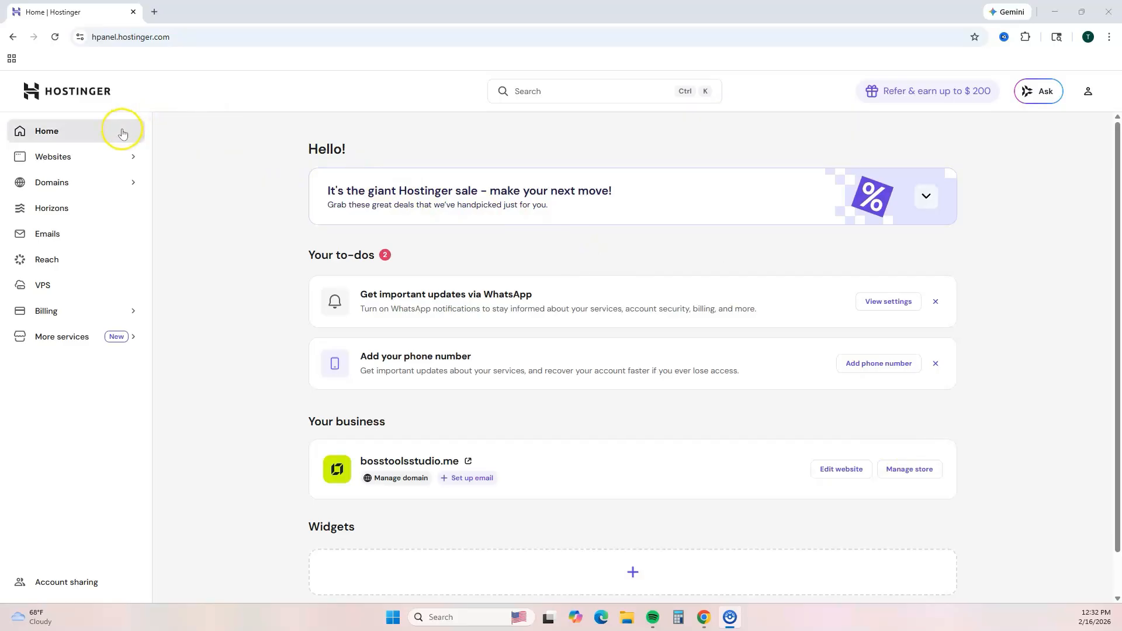
- Add a new website to the Business plan using Hostinger Website Builder
left_click(118, 157)
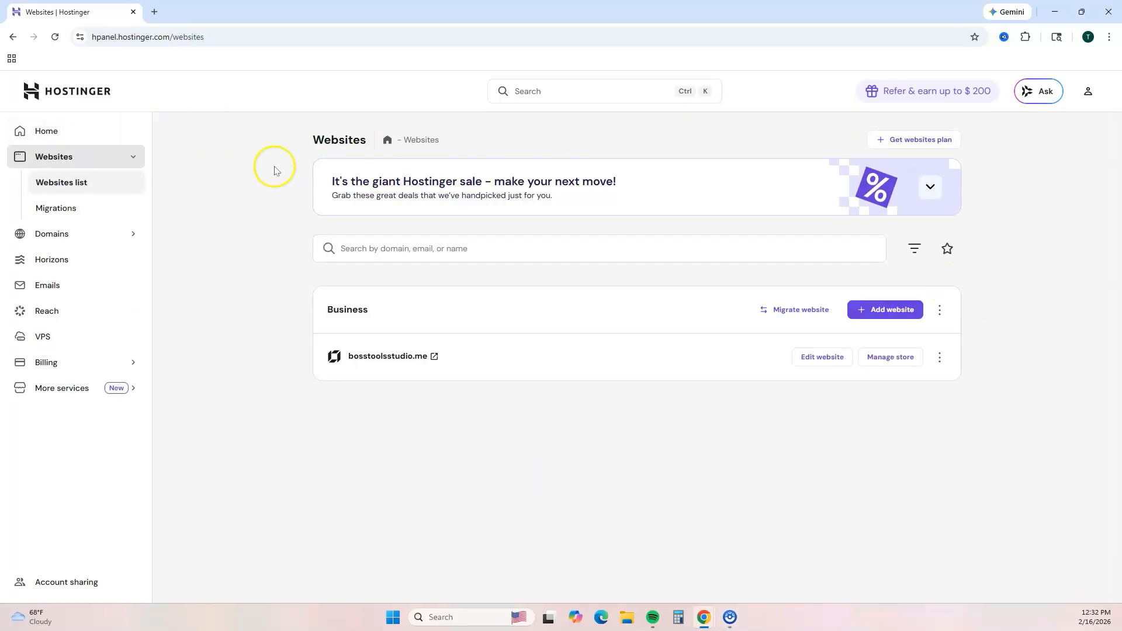
left_click(874, 309)
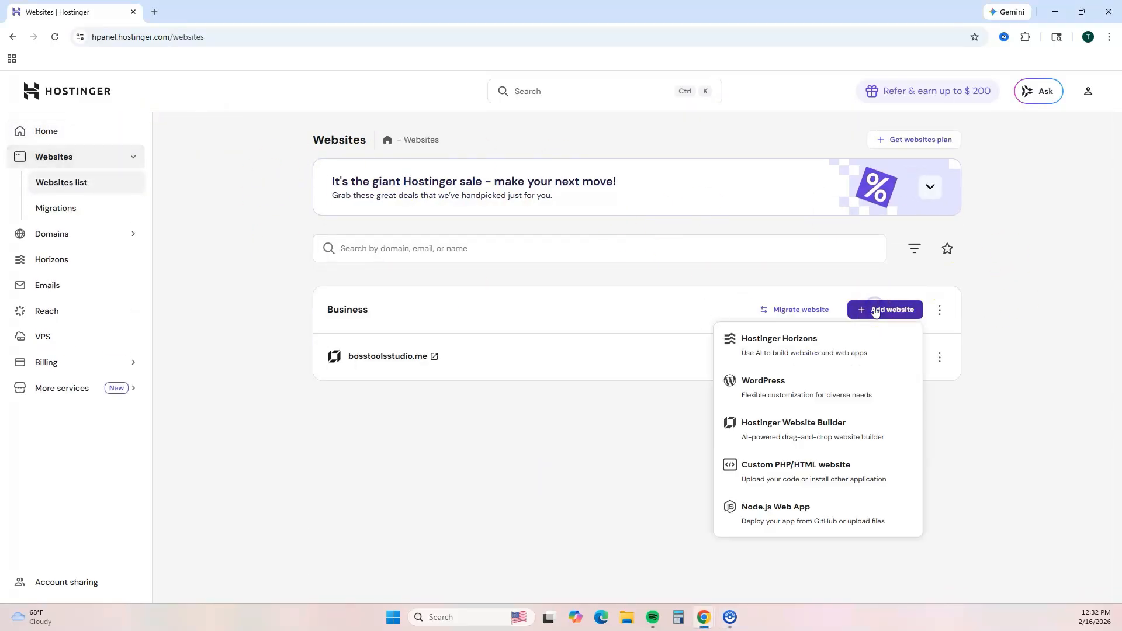
left_click(820, 431)
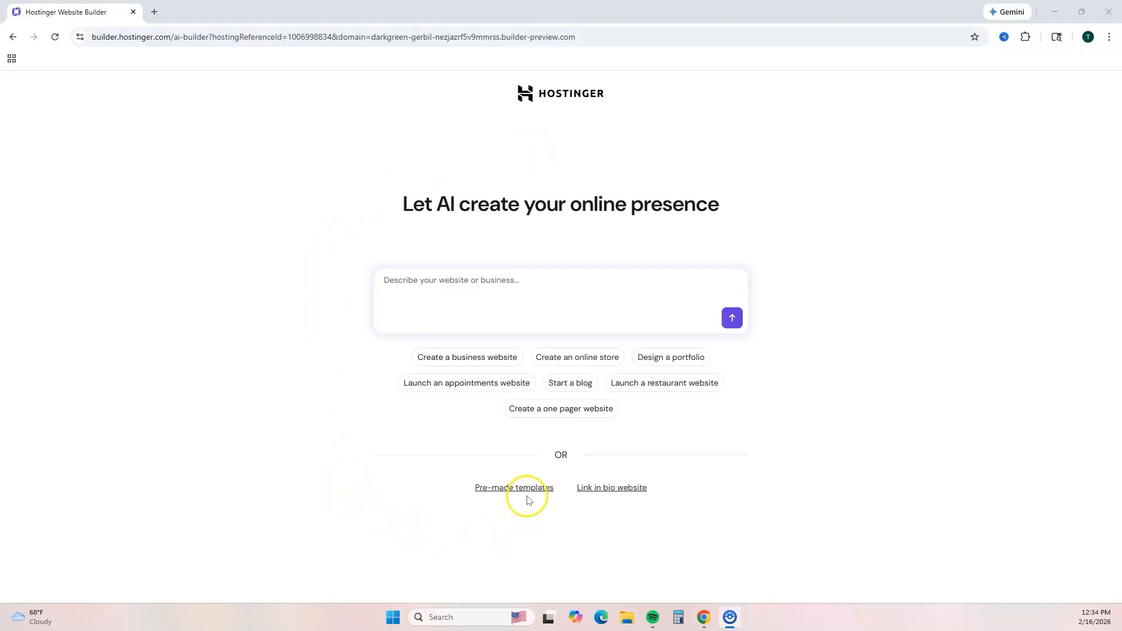
- Browse the pre-made website templates
left_click(526, 490)
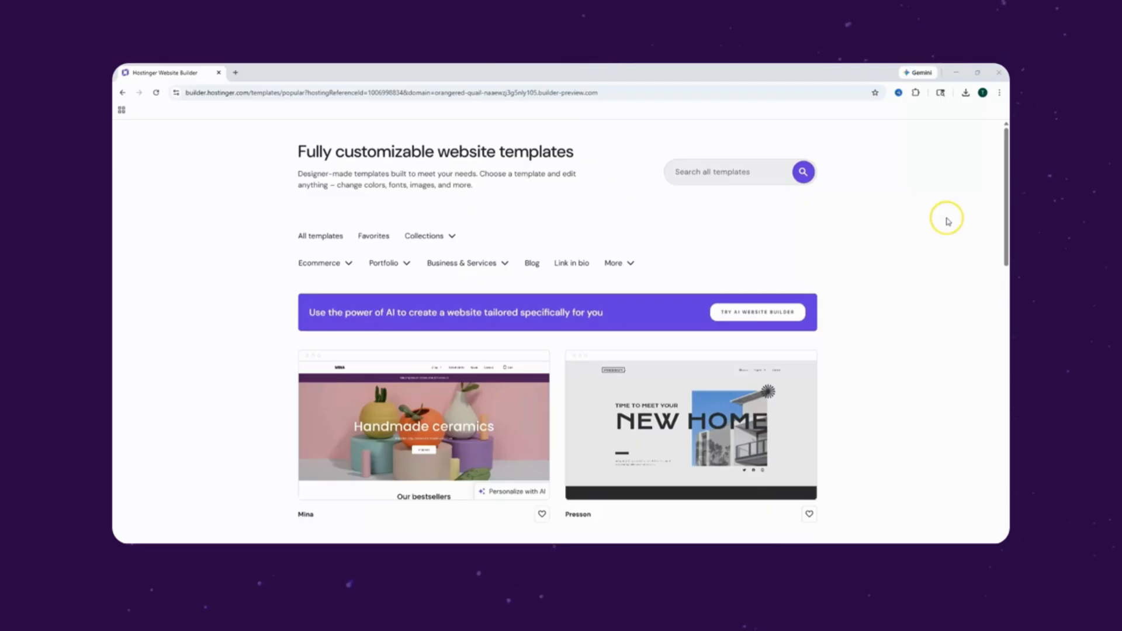
scroll(947, 221, "down", 4)
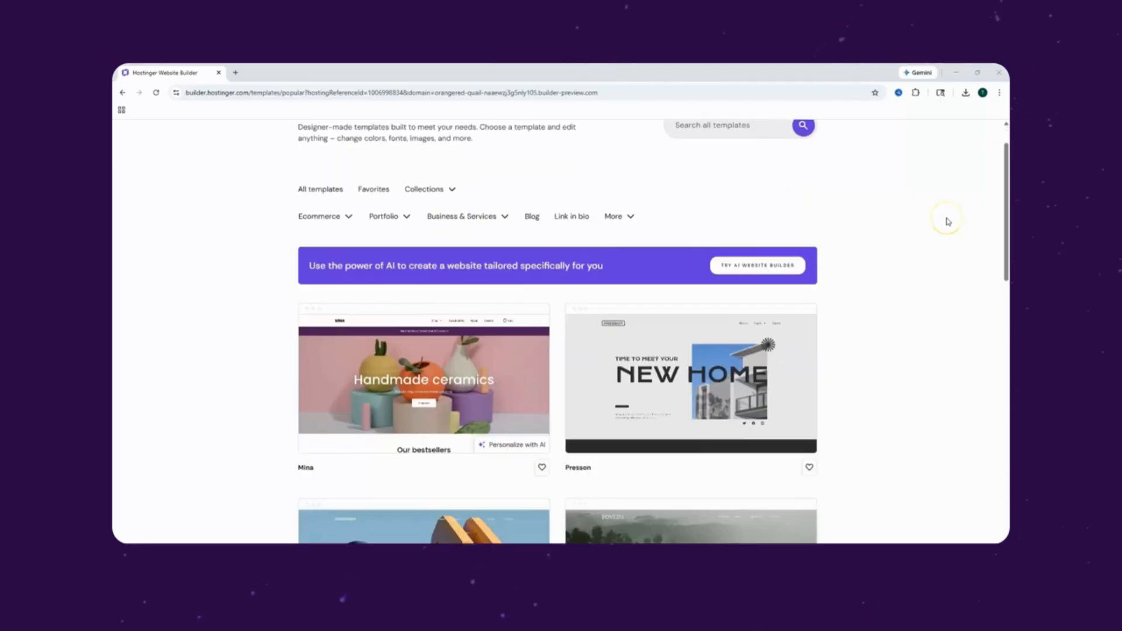
scroll(947, 221, "down", 5)
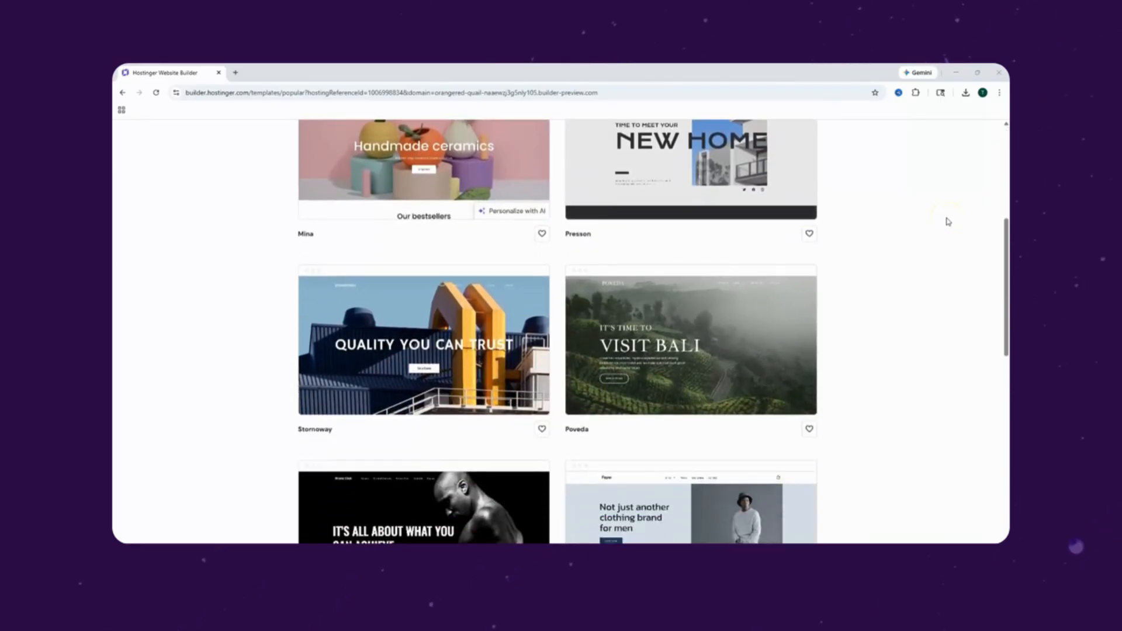
scroll(947, 221, "down", 5)
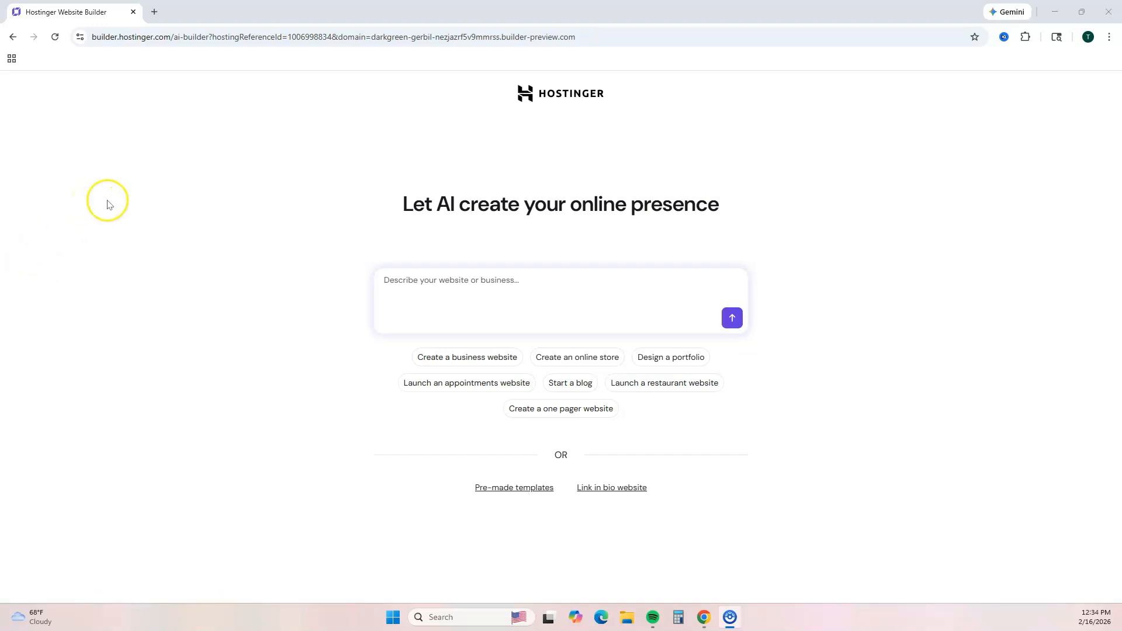
- Generate an elegant luxury candle e-commerce site with AI, in soft pink blush and chocolate brown, with home, shop, about and contact pages
left_click(405, 290)
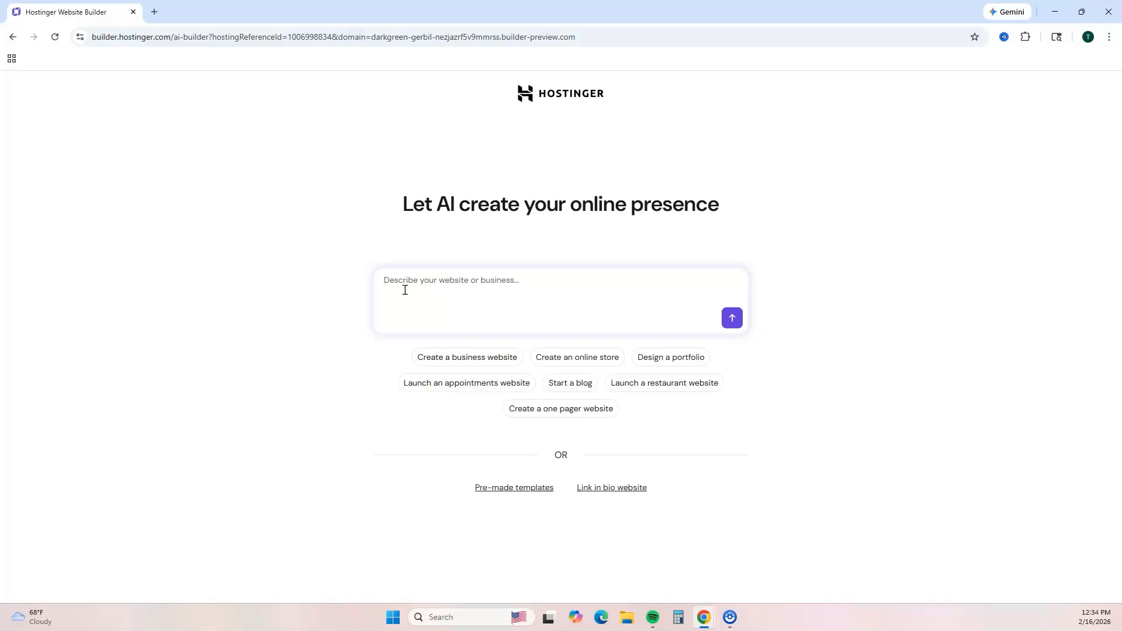
type("Create a modern, elegant e-commerce website for a luxury candle brand that sells hand-poured scented candles. Use a soft pink blush and chocolate brown color palette with a warm, feminine, high-end aesthetic. Include a homepage, shop page, about page, and contact page.")
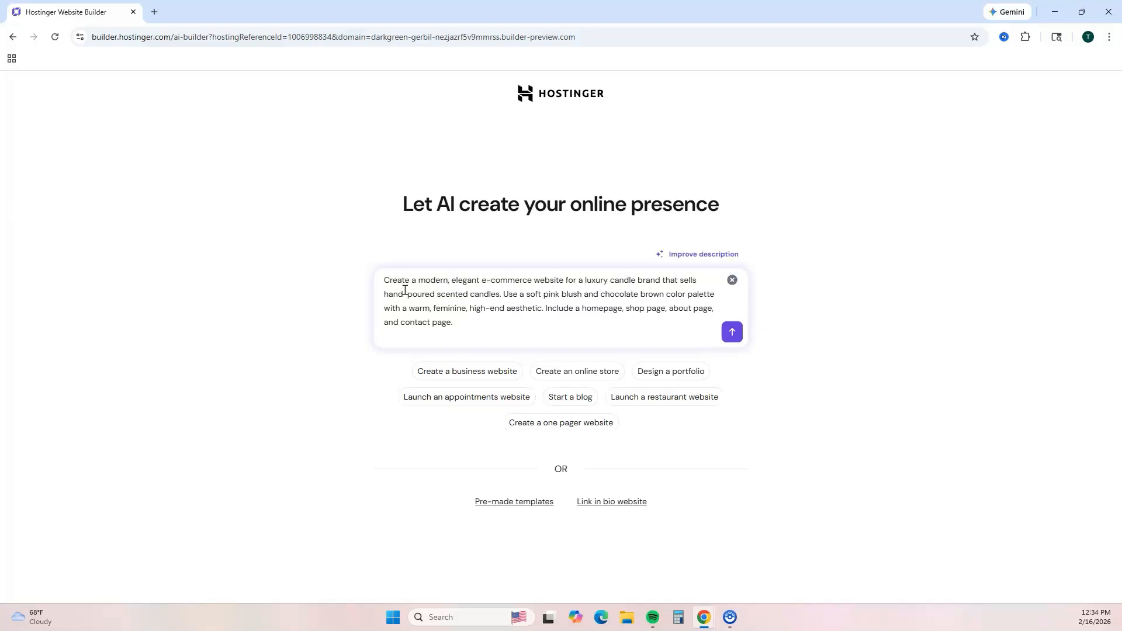
left_click(733, 334)
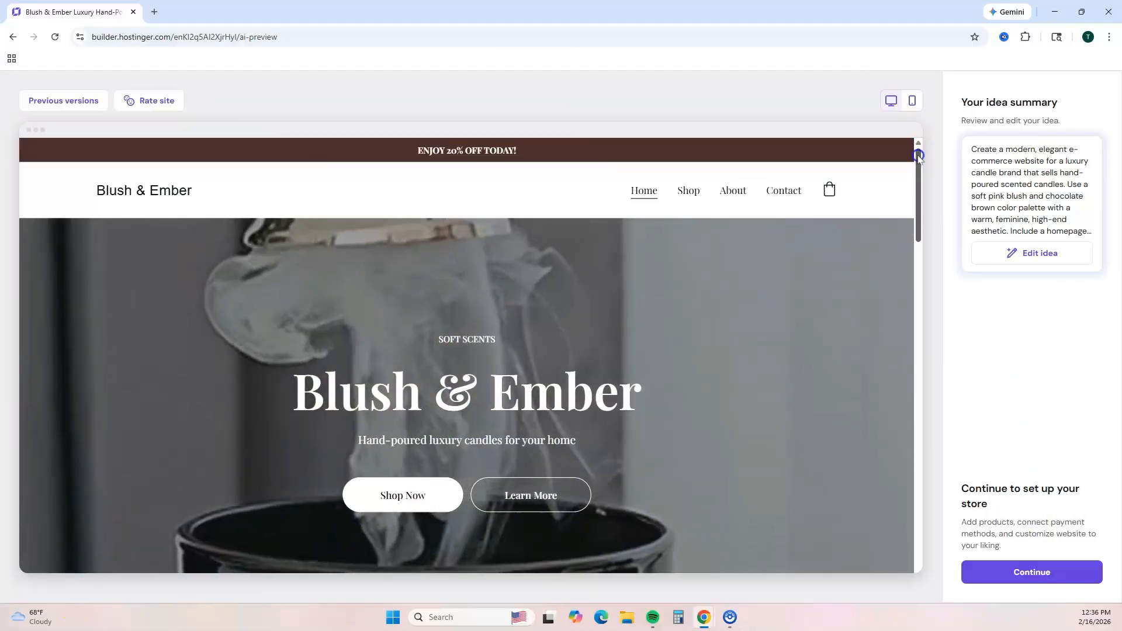
- Review the generated homepage down to its footer and check the editable idea description without changing it
left_click_drag(917, 156, 904, 479)
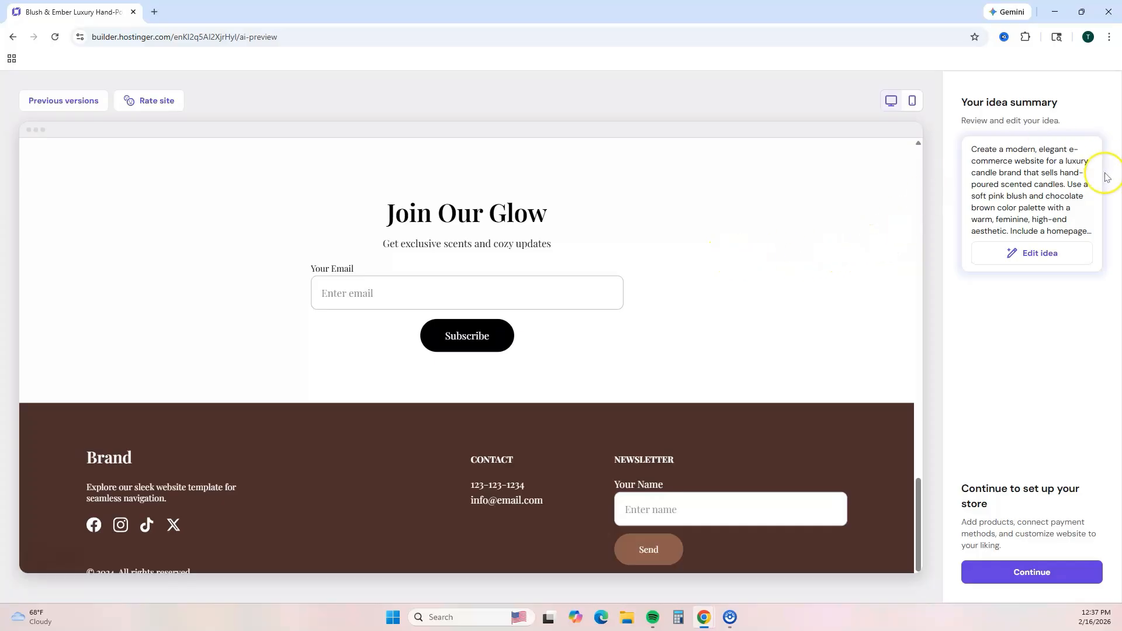
left_click(1041, 266)
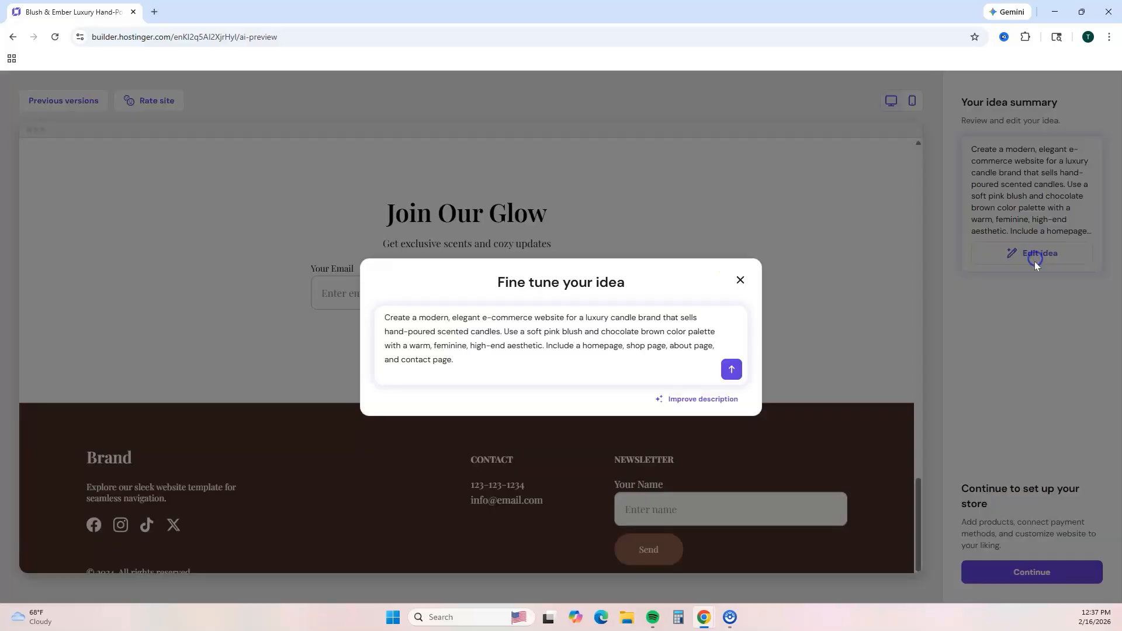
left_click(500, 340)
left_click(739, 279)
- Accept the generated site, continue to the store setup and open the website for editing
left_click_drag(926, 521, 920, 152)
left_click(978, 584)
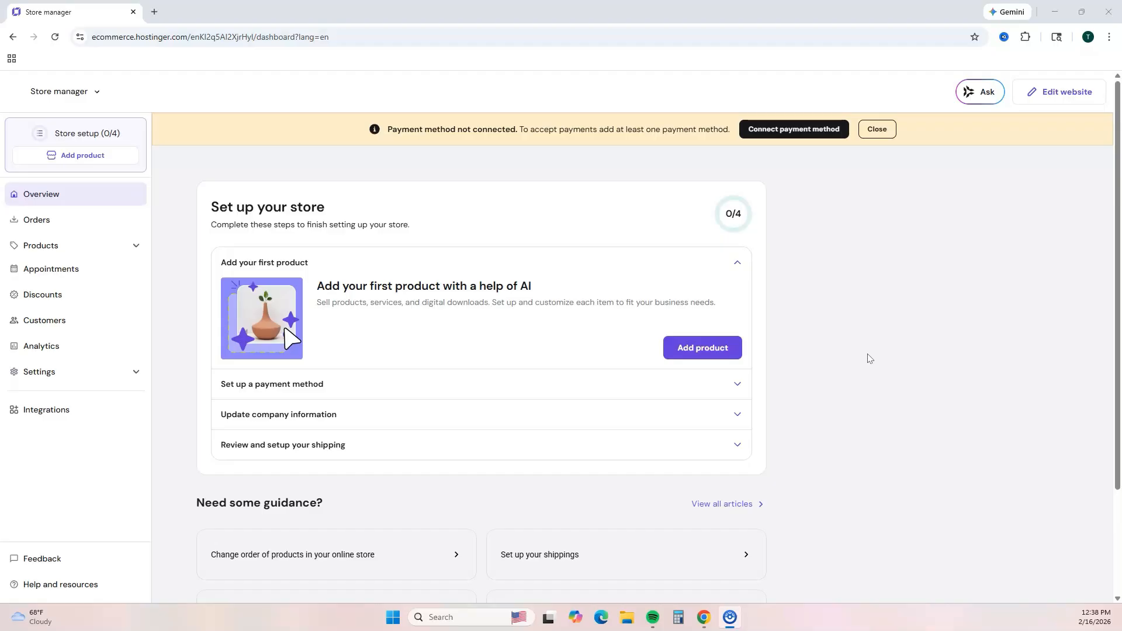
left_click(1037, 93)
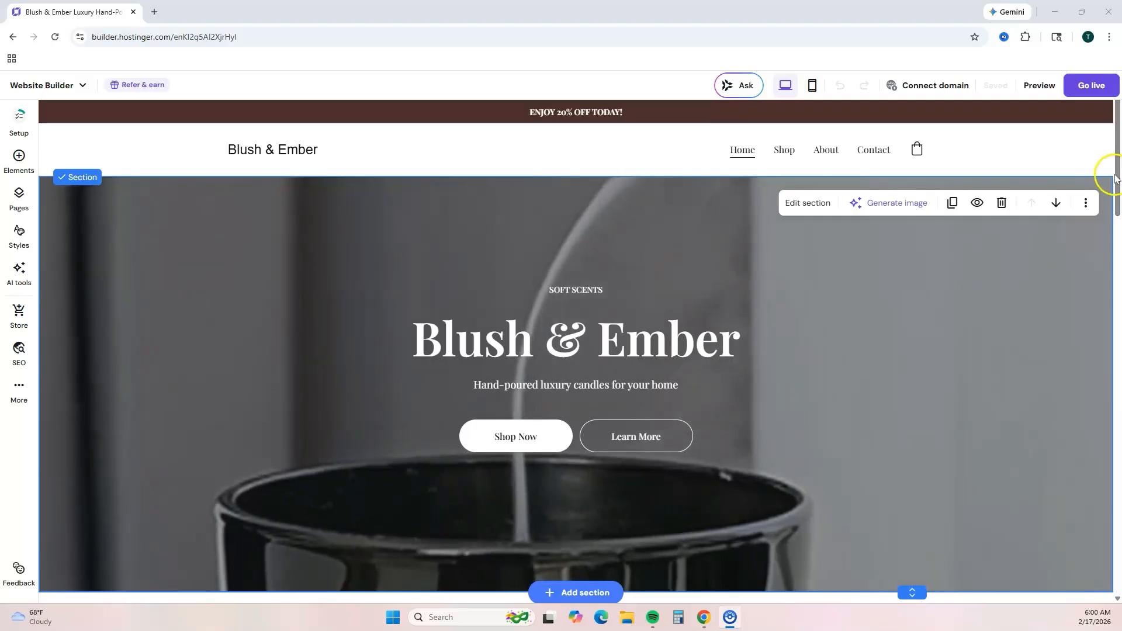
- Move the "Blush & Ember" heading in the hero section slightly down
left_click(669, 144)
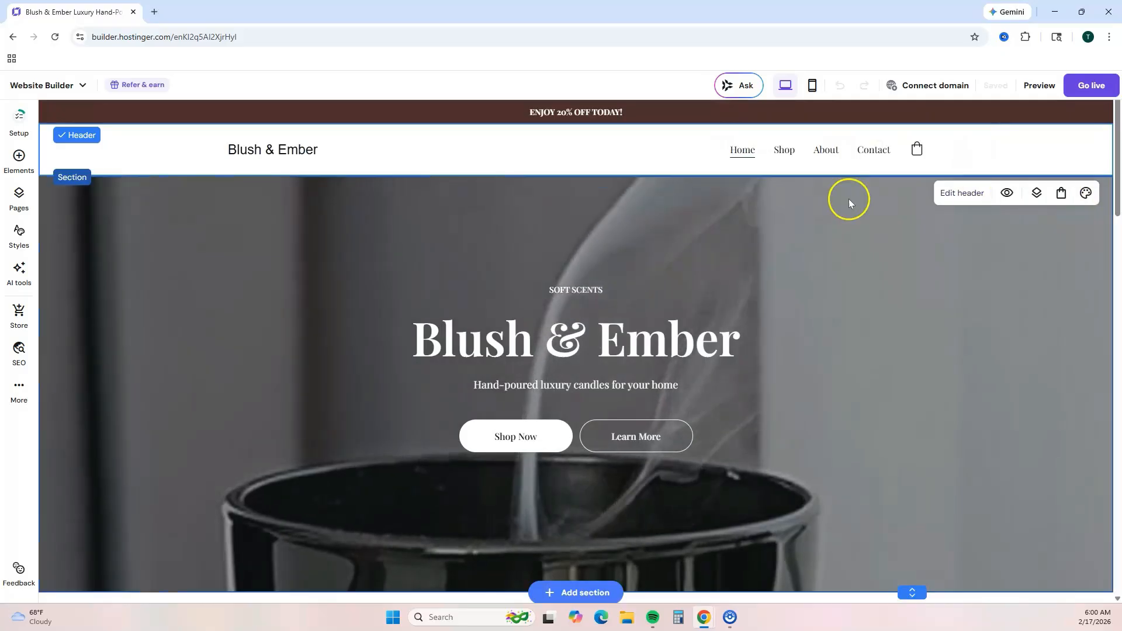
left_click(664, 355)
mouse_move(659, 352)
left_mouse_down()
mouse_move(661, 253)
mouse_move(676, 361)
left_mouse_up()
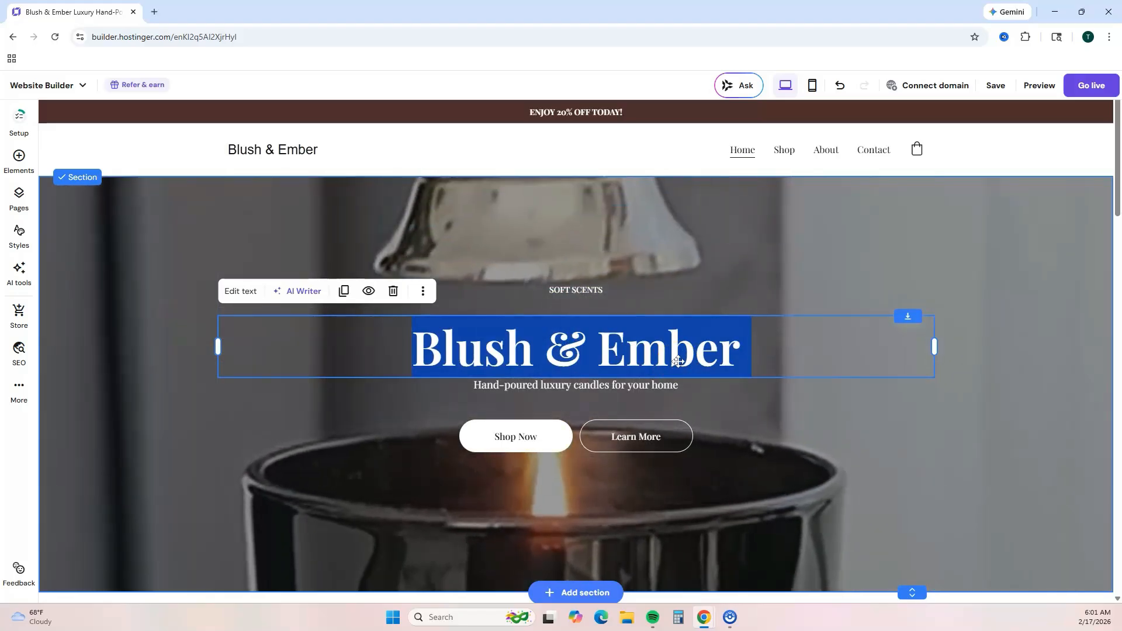
- Delete the "ENJOY 20% OFF TODAY!" bar above the header
left_click(678, 121)
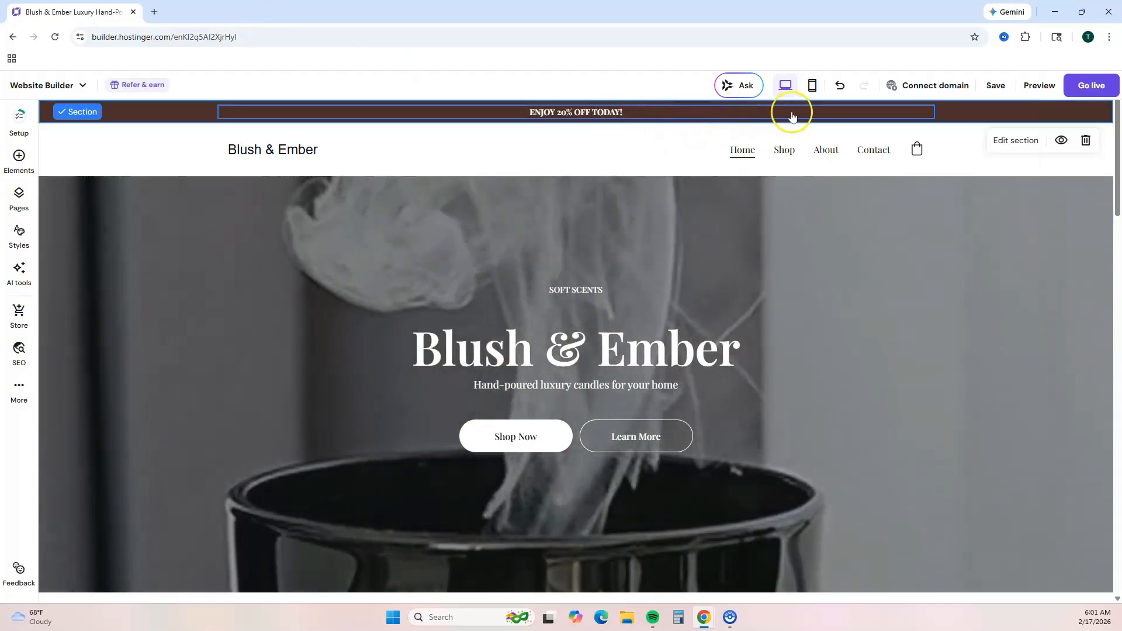
left_click(1086, 141)
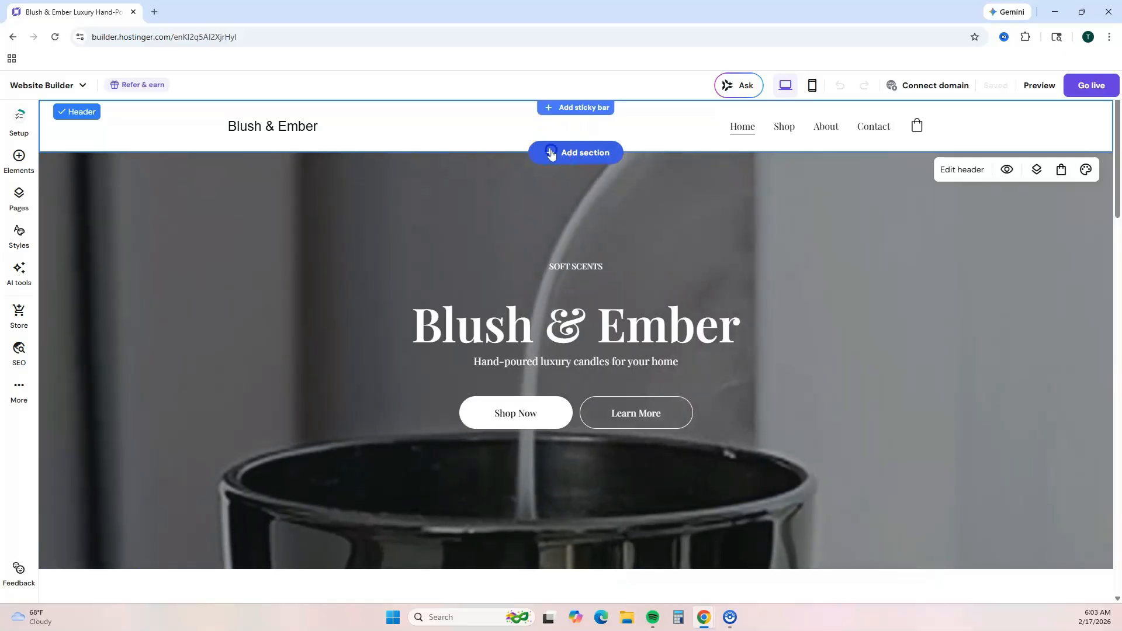
- Examine the section templates that can be added below the header, including the Main, Blog, Online store, Appointments and About categories
left_click(550, 153)
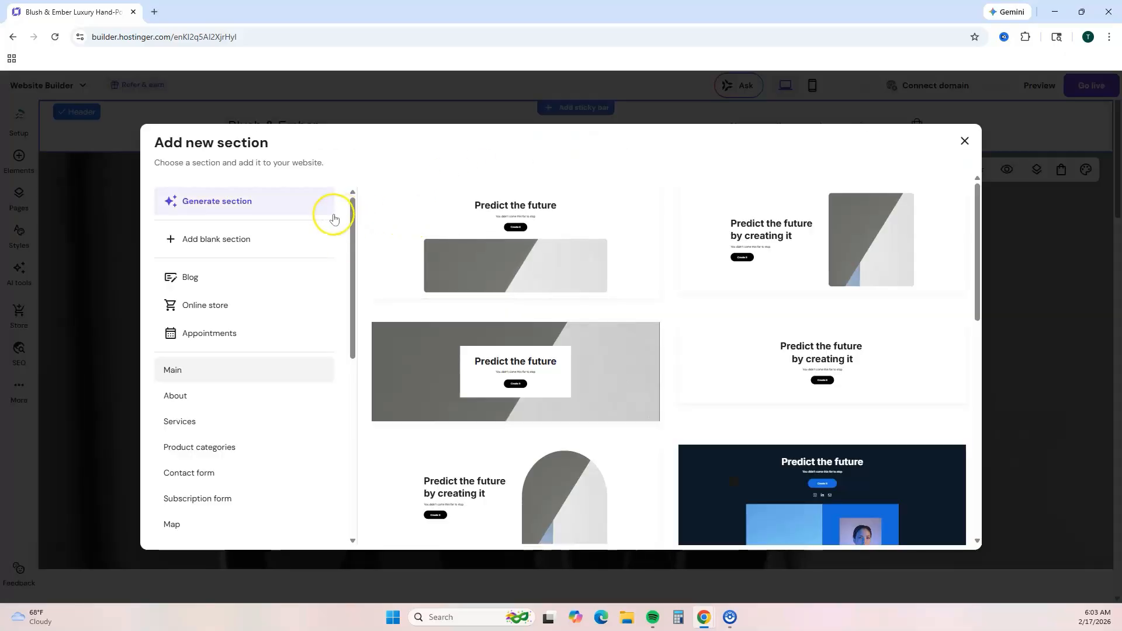
scroll(421, 220, "down", 2)
scroll(424, 226, "down", 6)
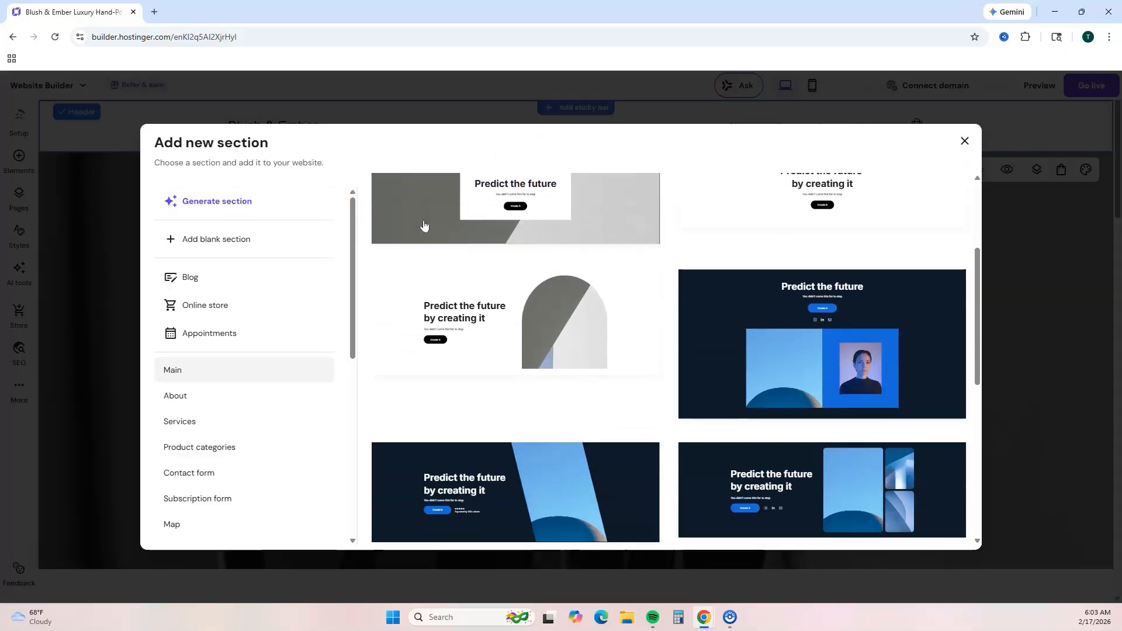
left_click(286, 249)
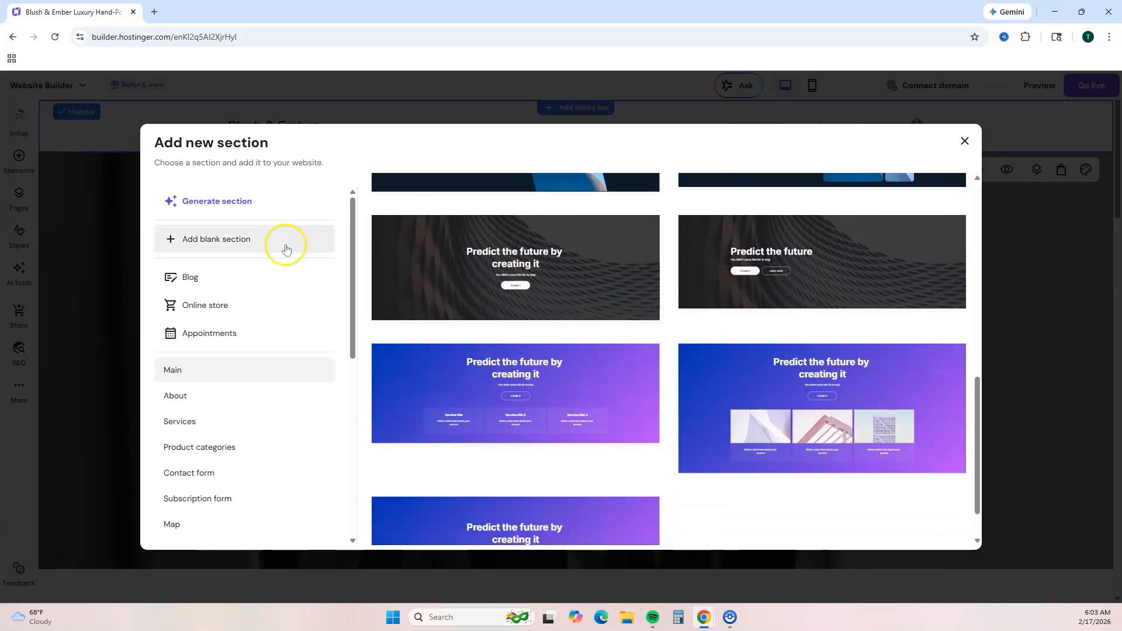
left_click(300, 305)
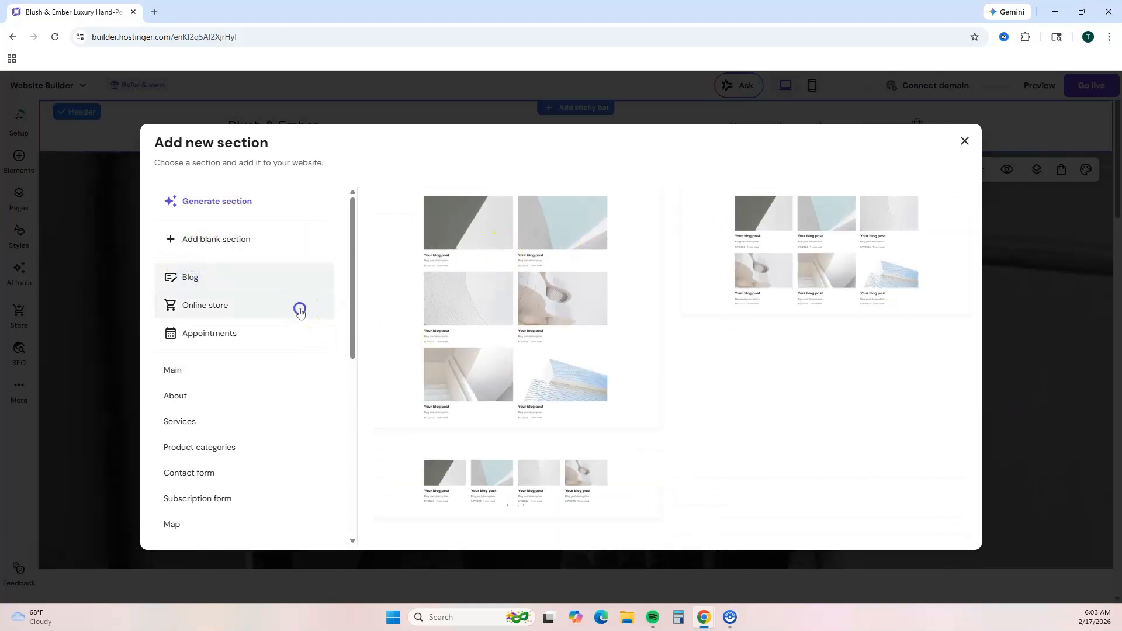
left_click(284, 332)
scroll(286, 321, "down", 3)
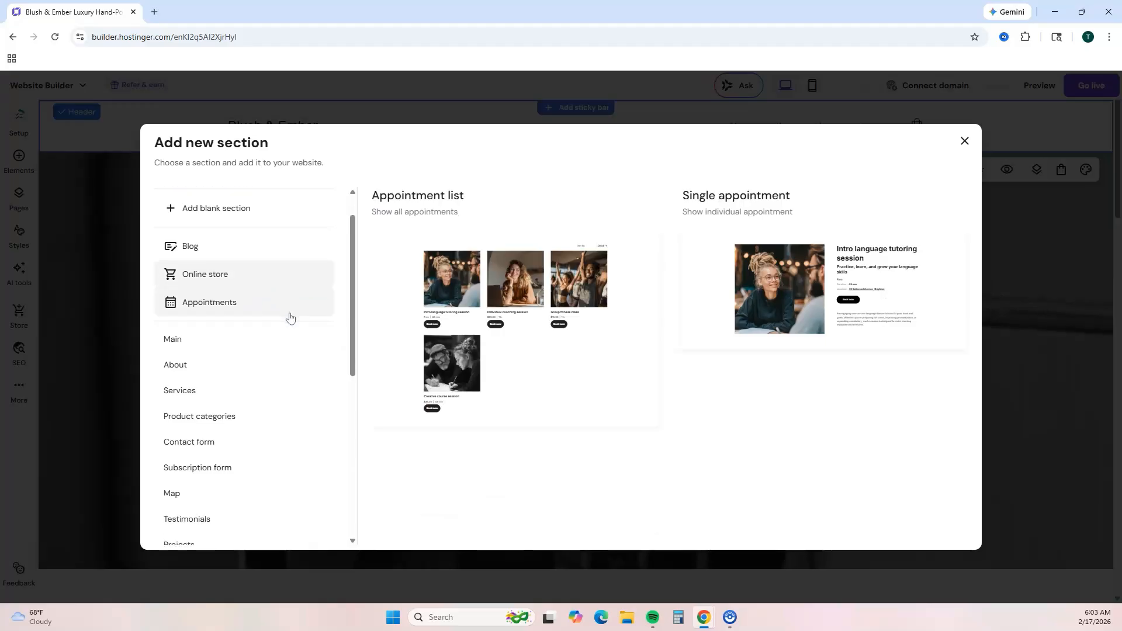
left_click(212, 230)
left_click(218, 273)
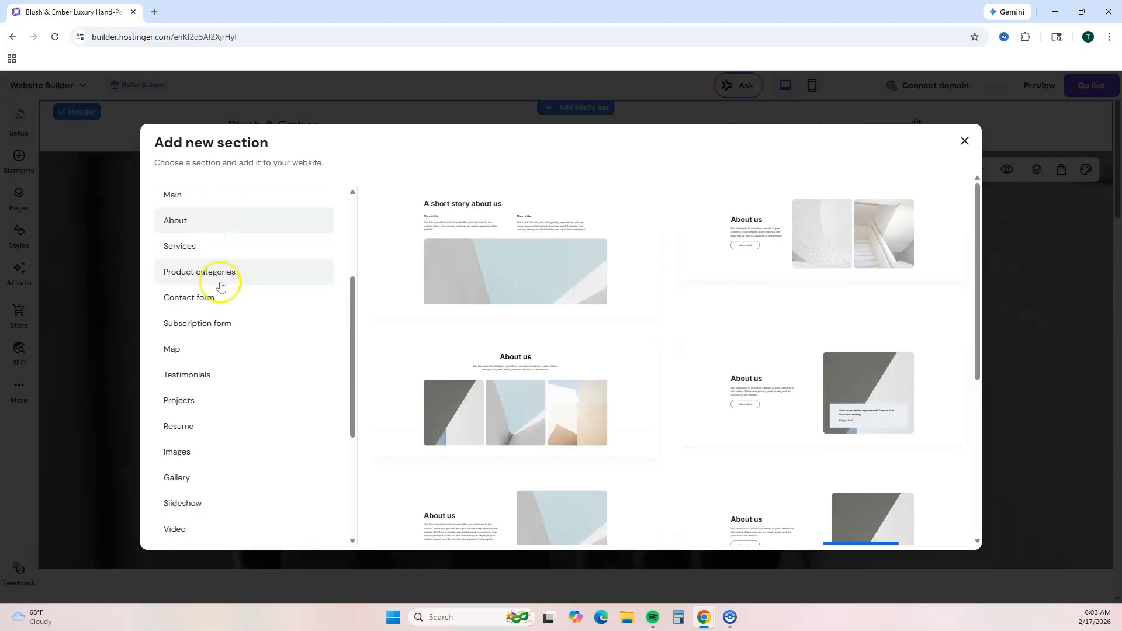
left_click(221, 306)
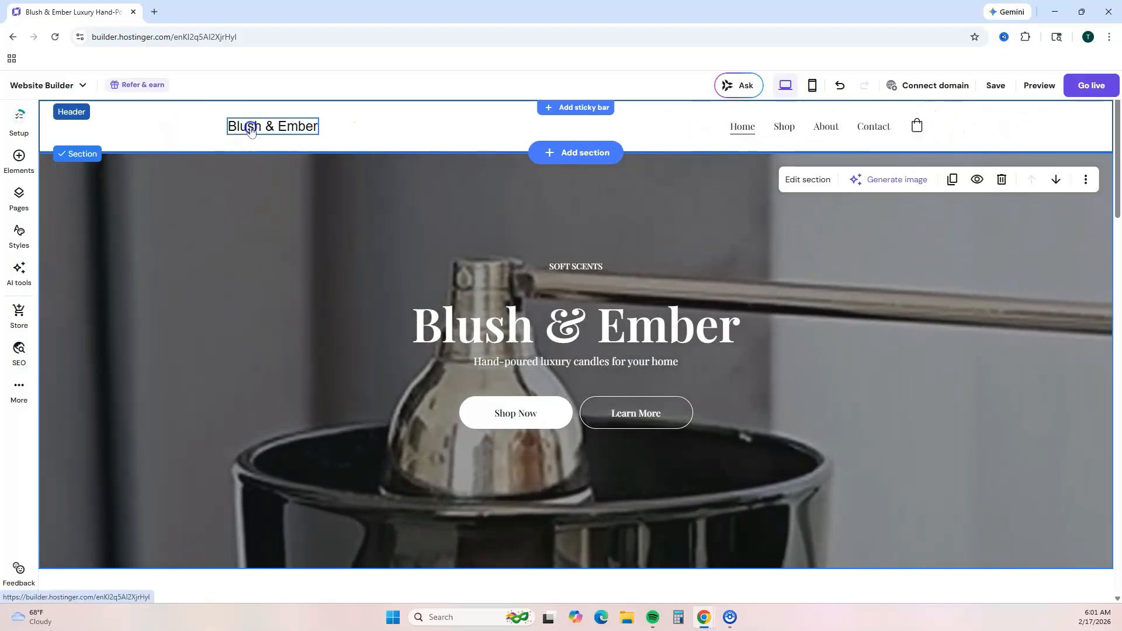
- Look at the header's logo settings and close them
left_click(246, 122)
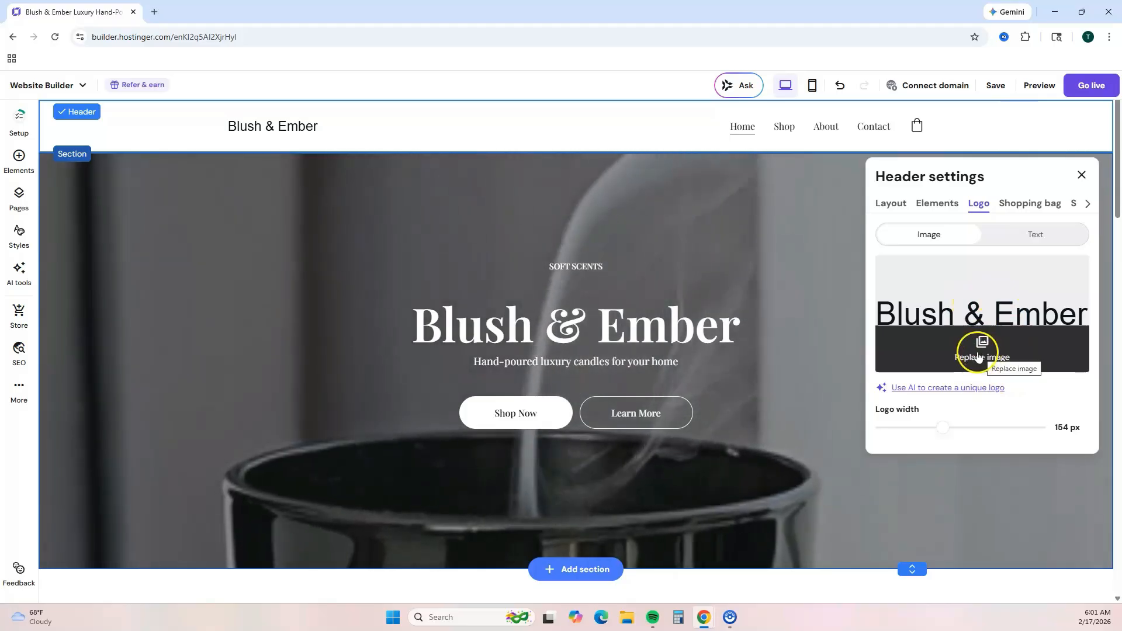
left_click(993, 129)
- Open the site's Shop page and look through its product list
left_click(789, 132)
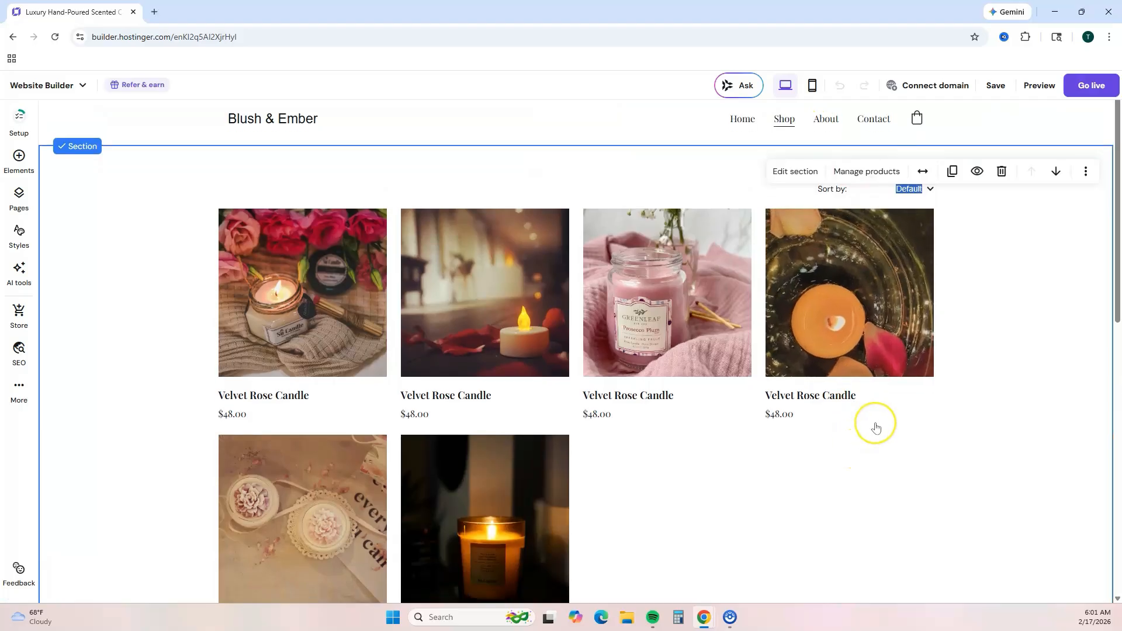
scroll(874, 426, "down", 8)
scroll(875, 426, "down", 2)
scroll(874, 426, "up", 10)
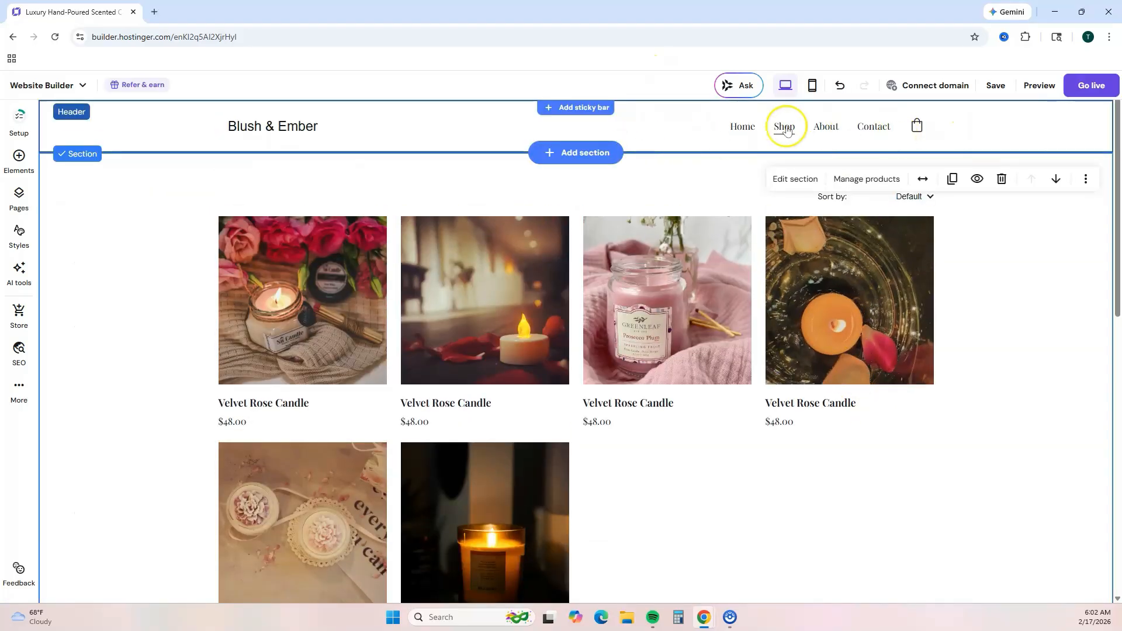
- Open the Home page from the site's page list and look through the replacement background videos for its hero section
left_click(16, 200)
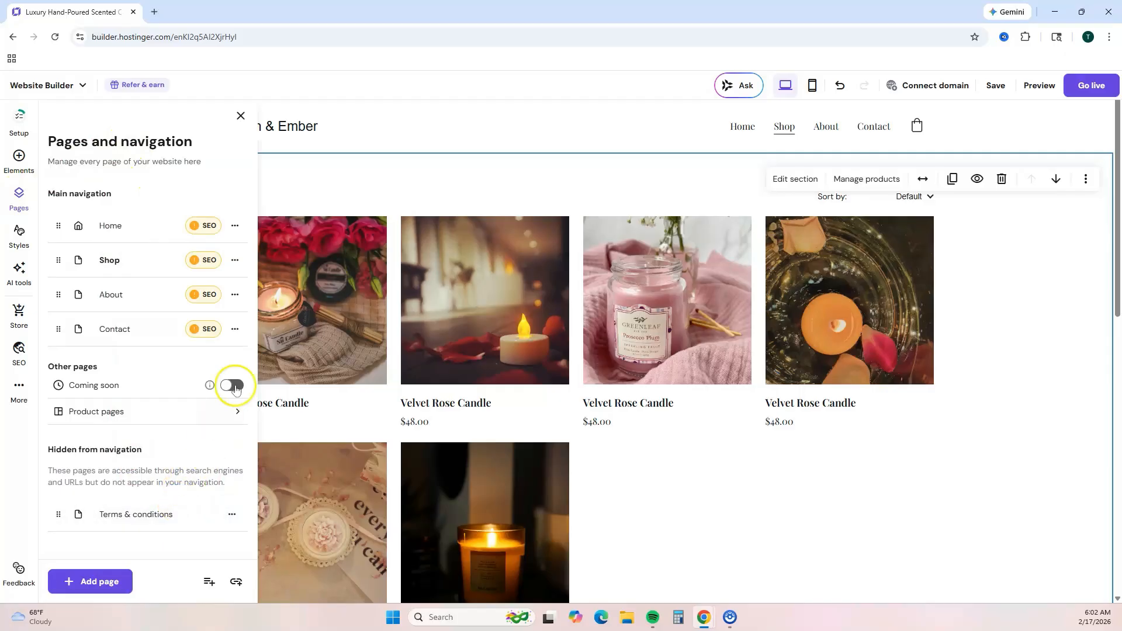
left_click(199, 236)
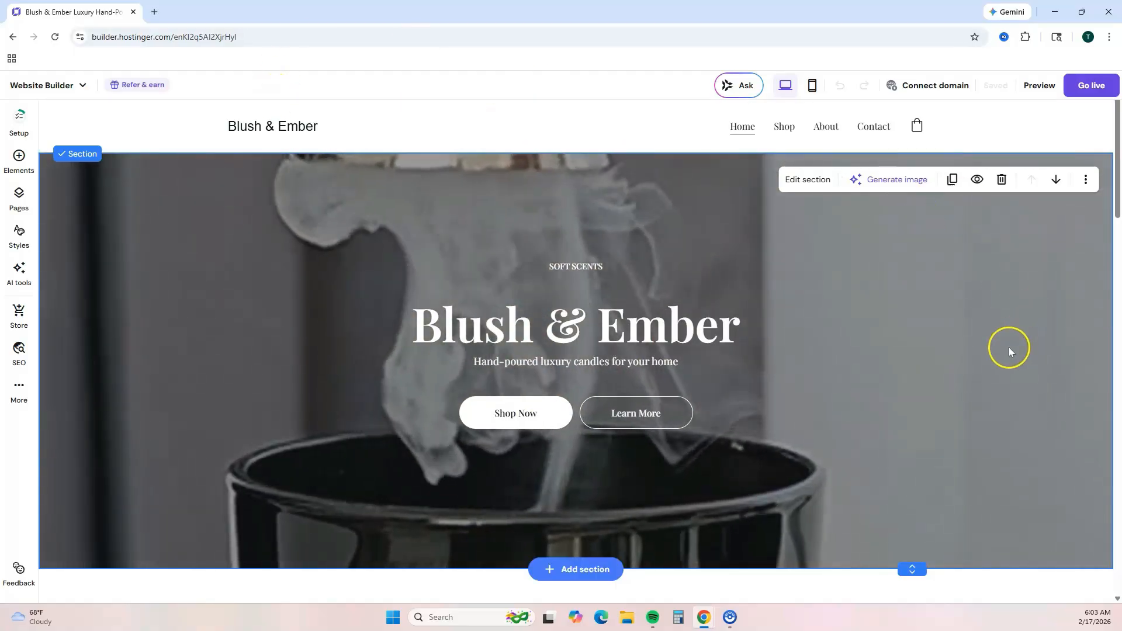
left_click(807, 179)
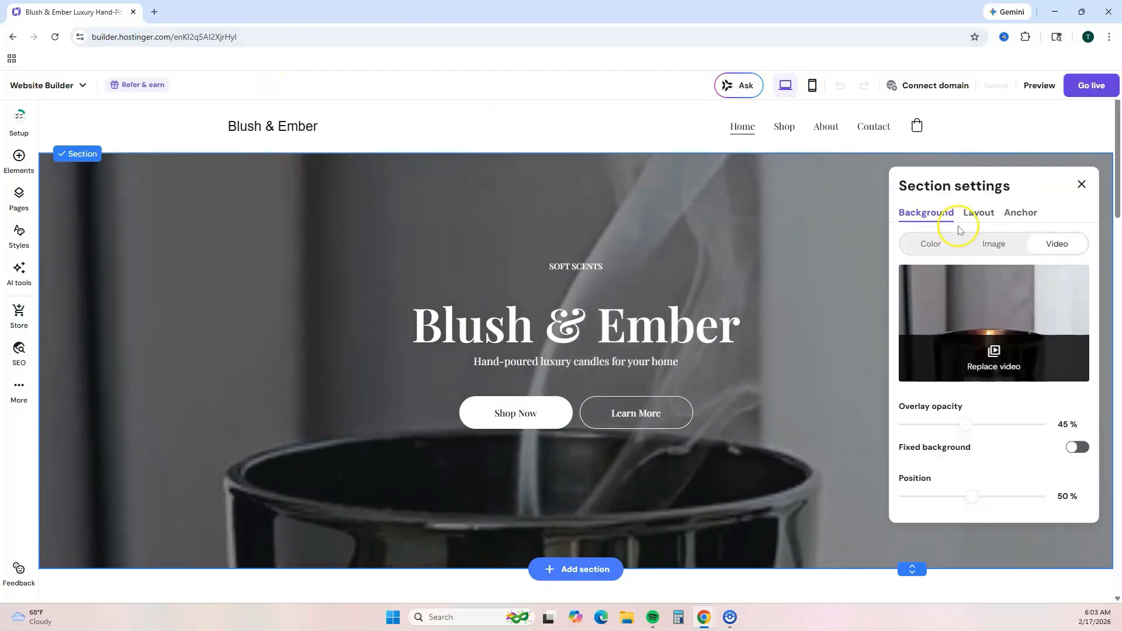
left_click(1001, 359)
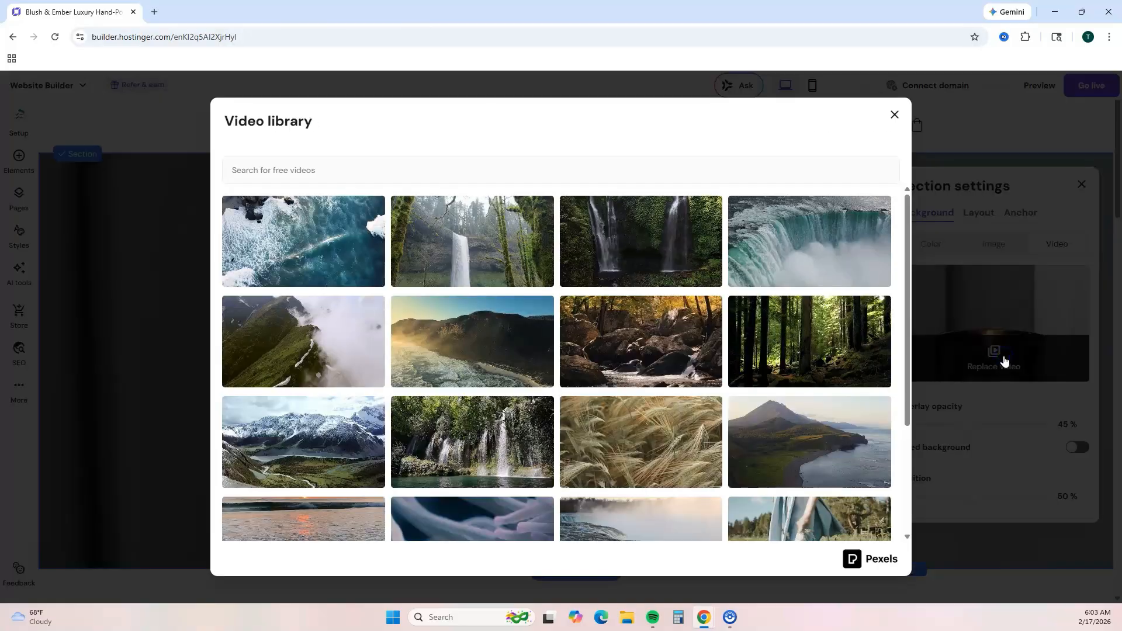
scroll(734, 247, "down", 3)
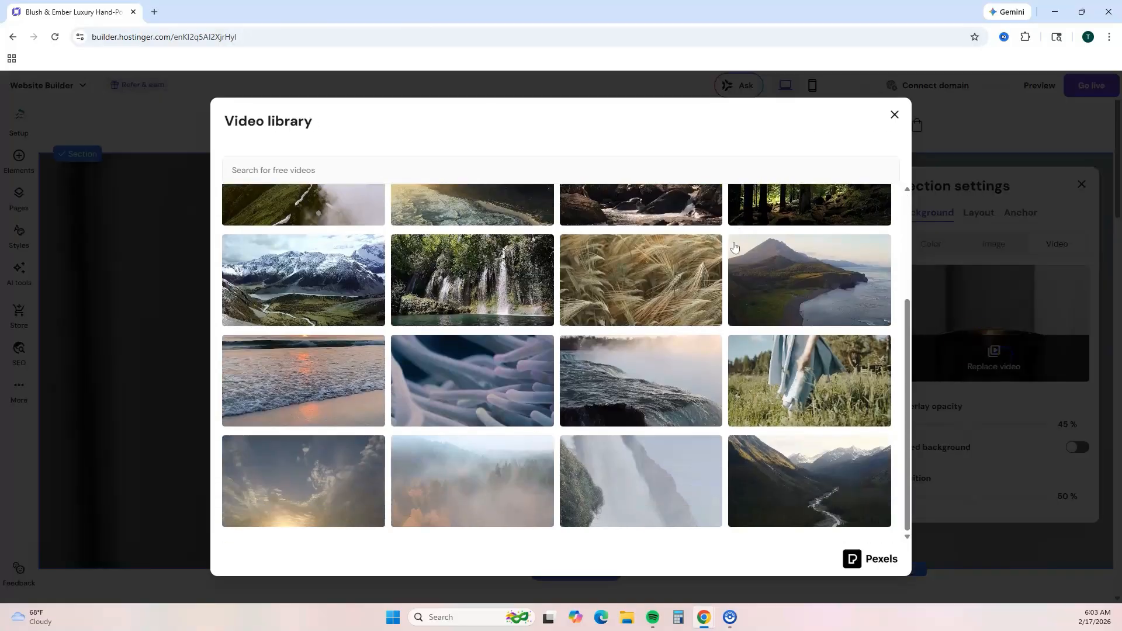
left_click(894, 116)
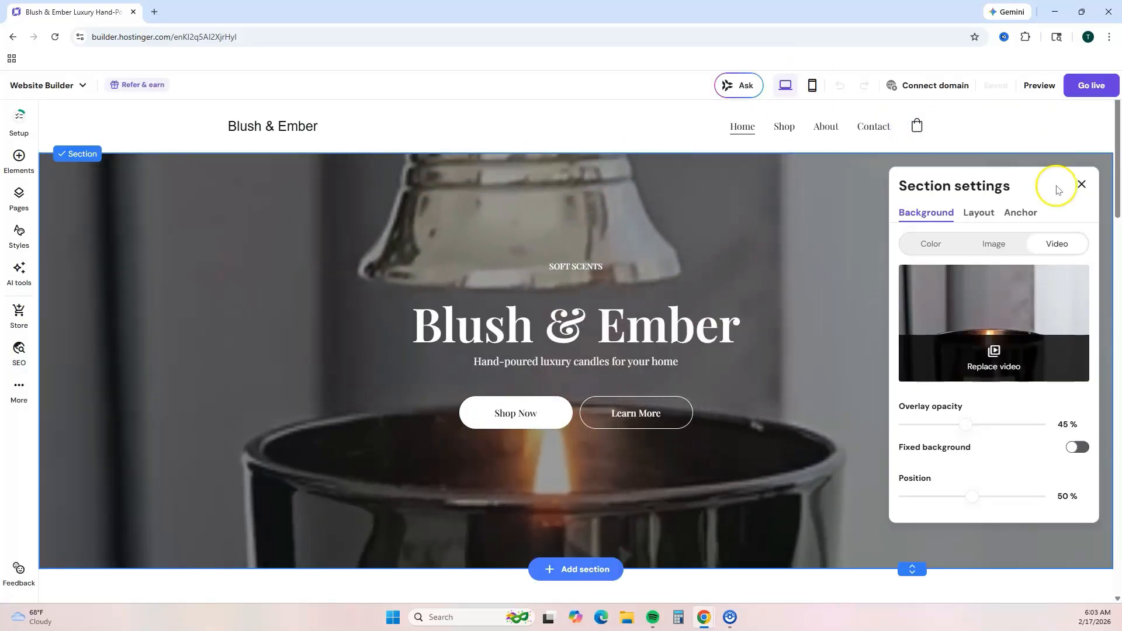
- Try an image background for the hero section, switch it back to video and close the section settings
left_click(995, 244)
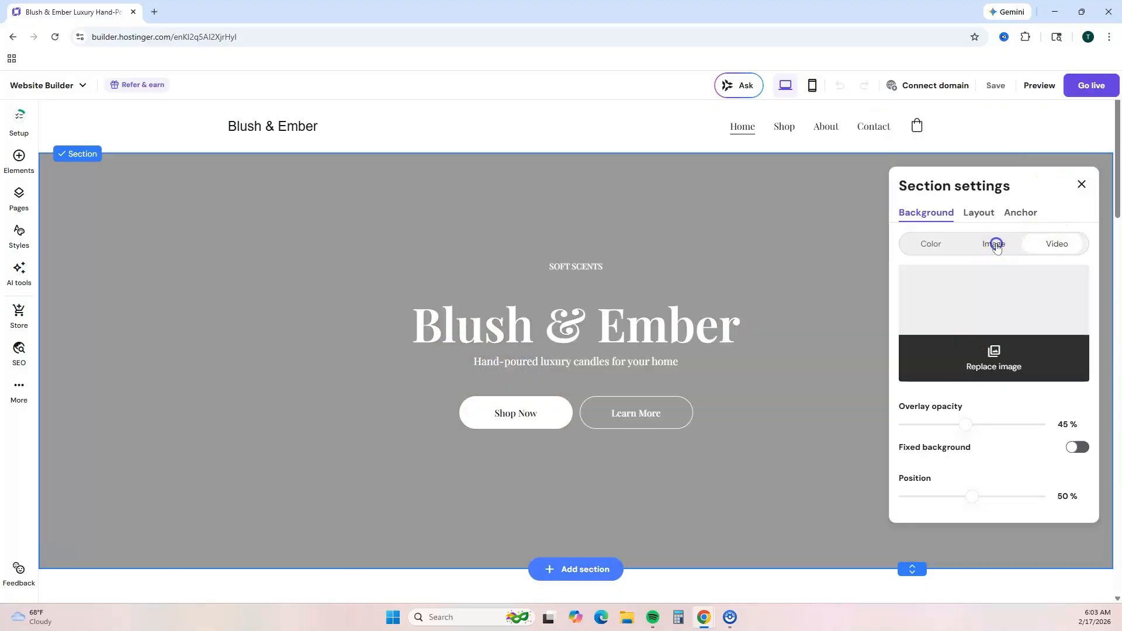
left_click(1053, 245)
left_click(1082, 186)
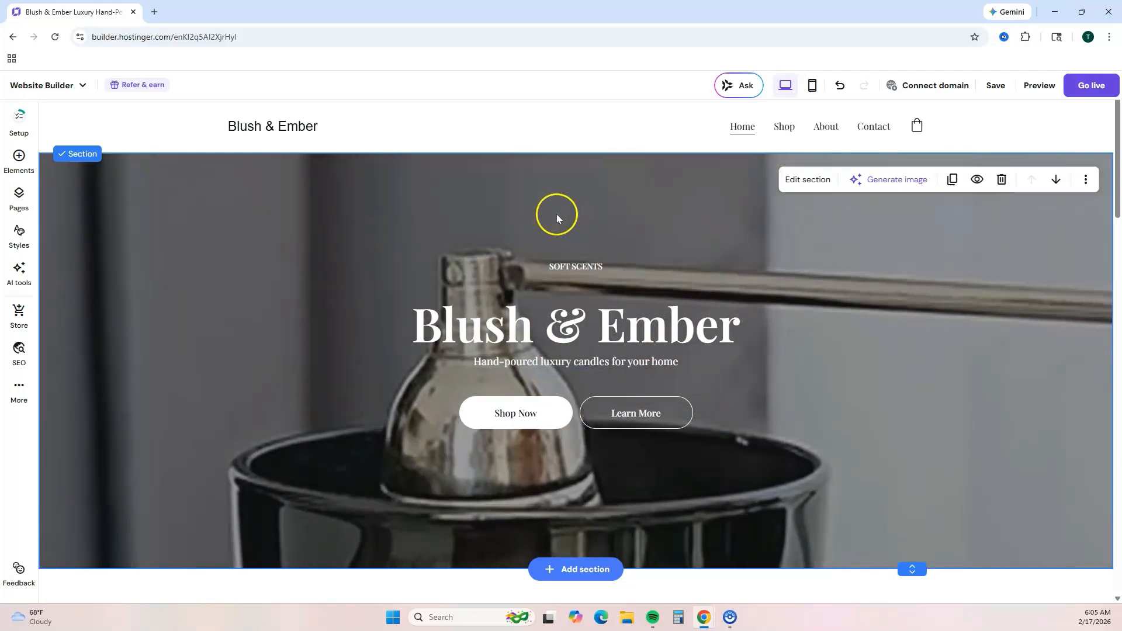
- Try replacing the #8C5C4A site color with #F8E7EC in the website styles and discard the change
left_click(21, 233)
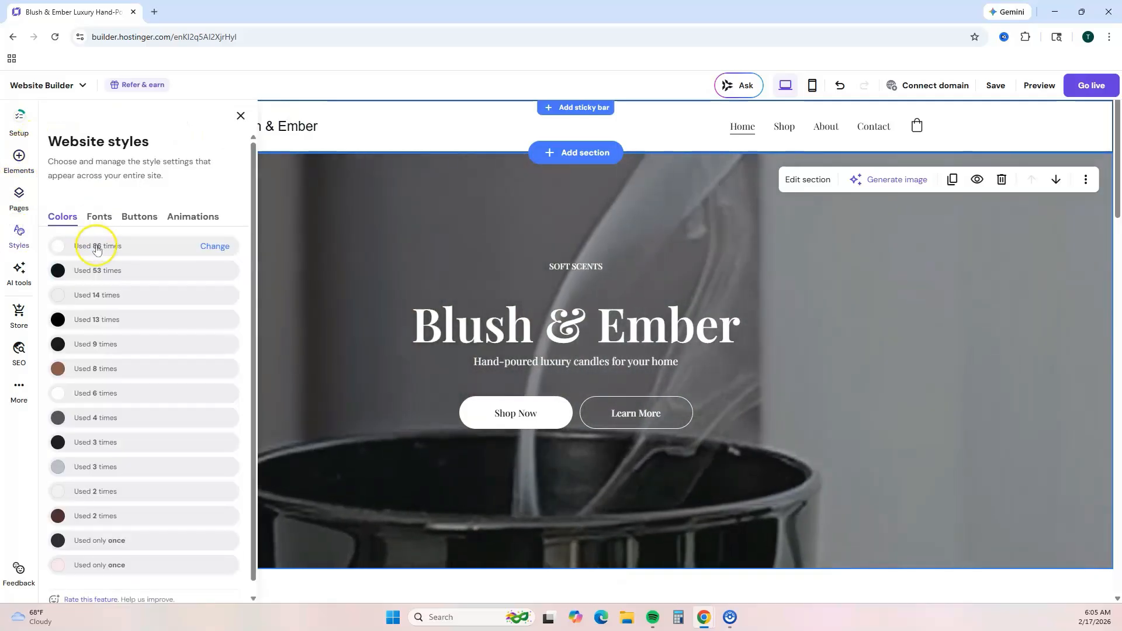
scroll(92, 251, "down", 1)
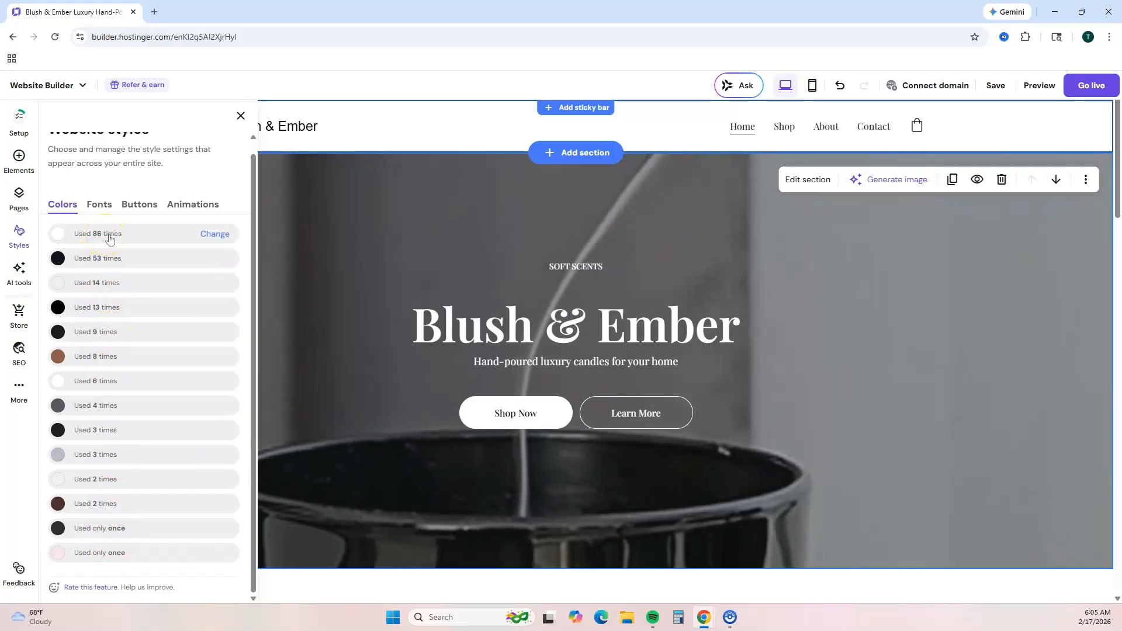
left_click(97, 362)
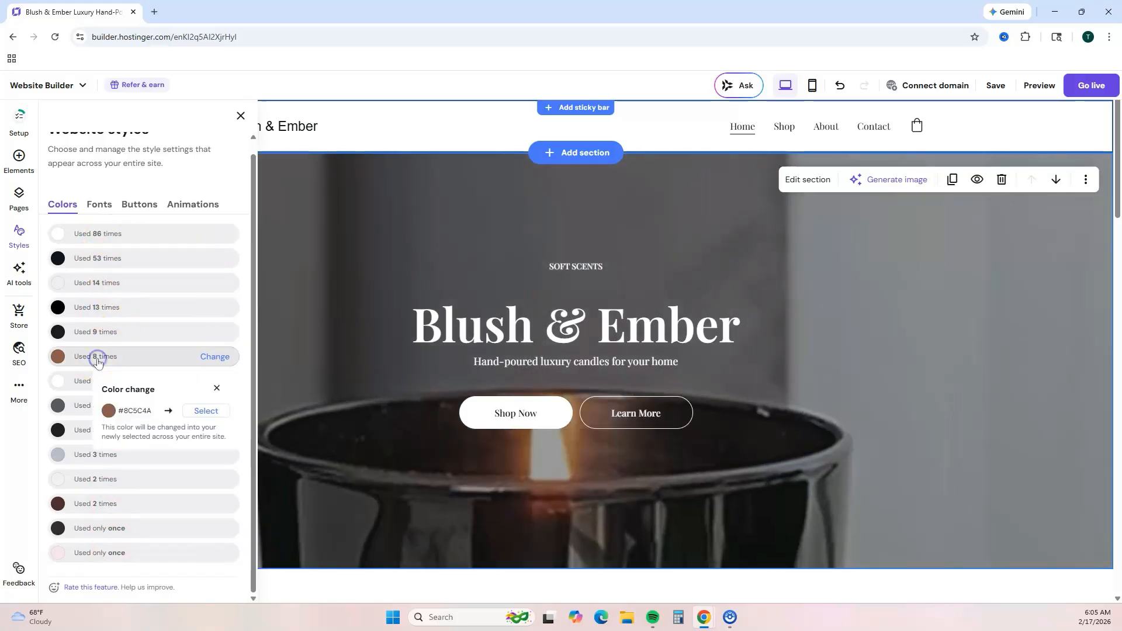
left_click(202, 411)
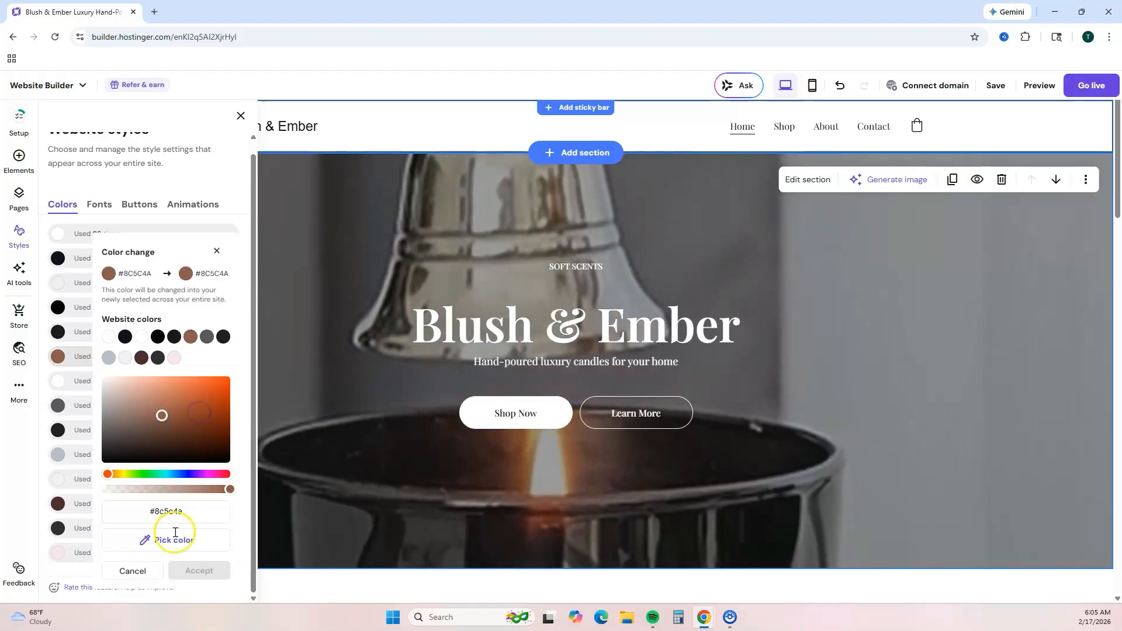
left_click(186, 522)
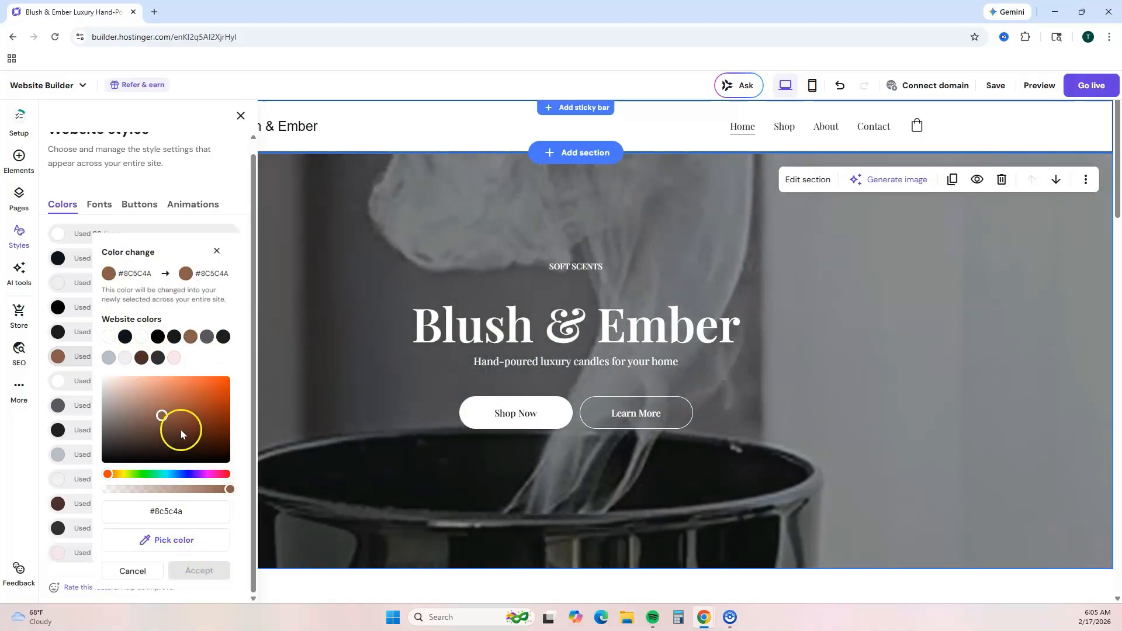
left_click(175, 356)
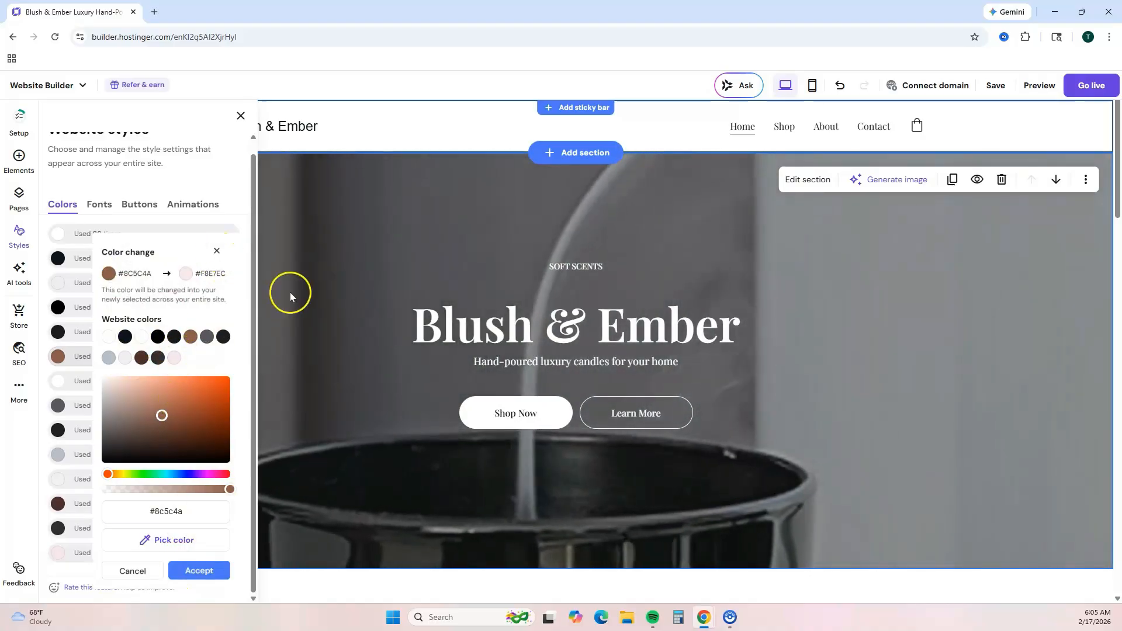
left_click(216, 252)
- Look through the font pairings available in the website styles
left_click(100, 207)
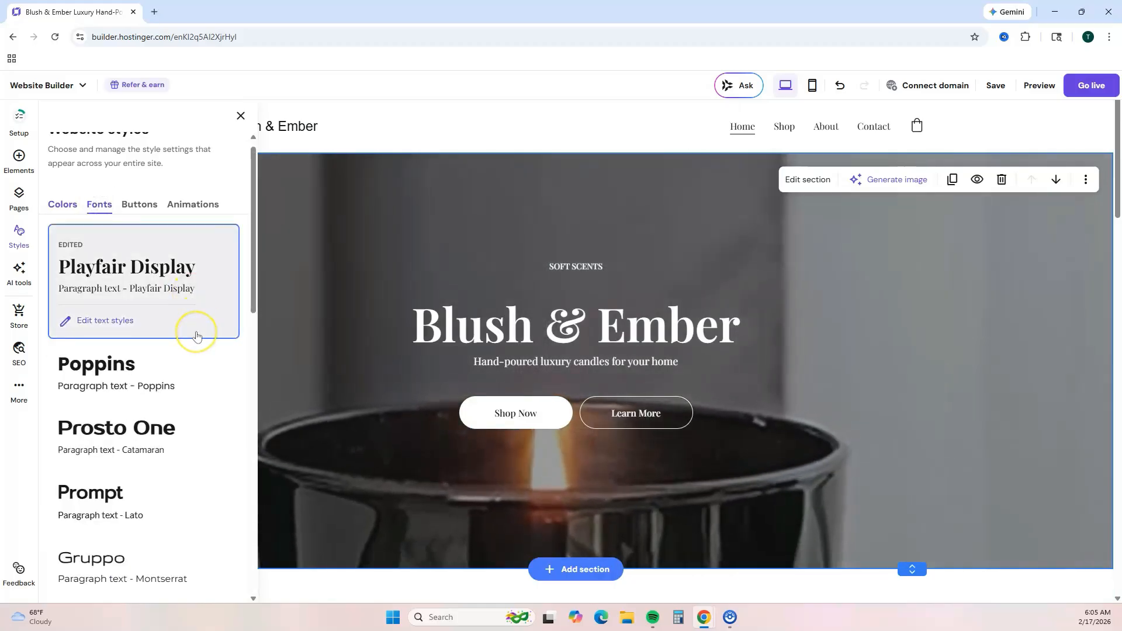
scroll(197, 336, "down", 8)
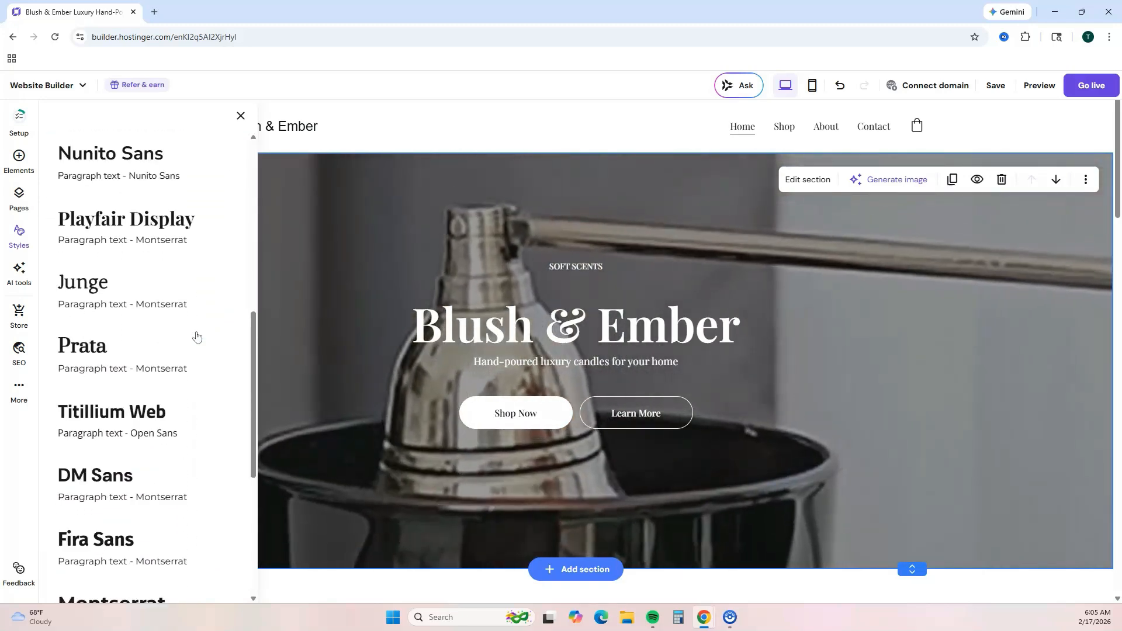
scroll(197, 336, "down", 5)
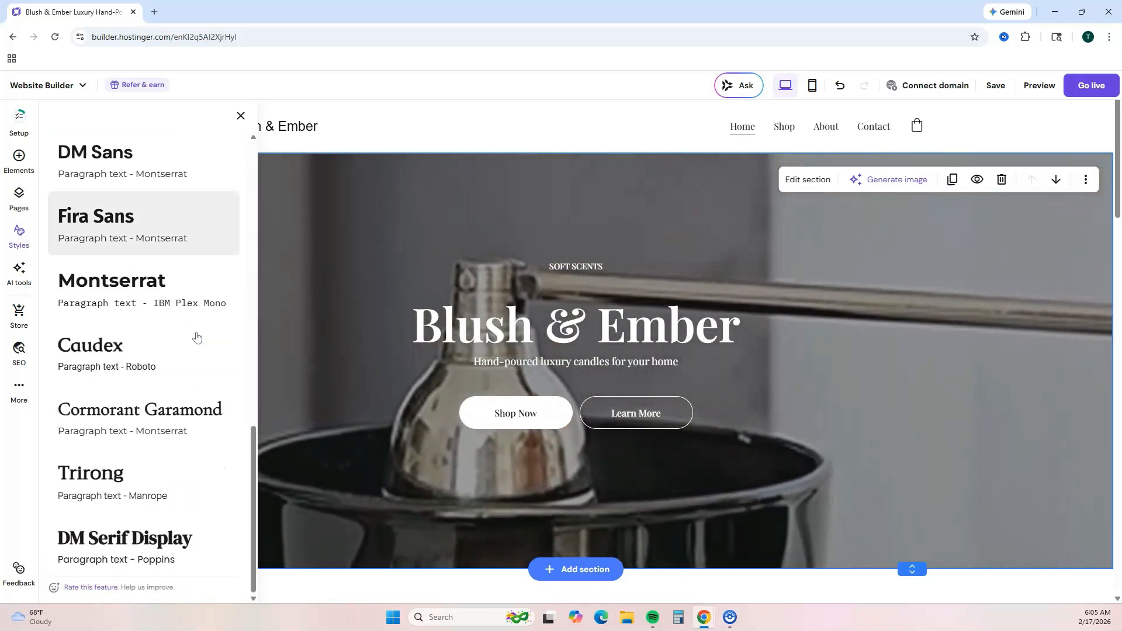
scroll(196, 338, "up", 12)
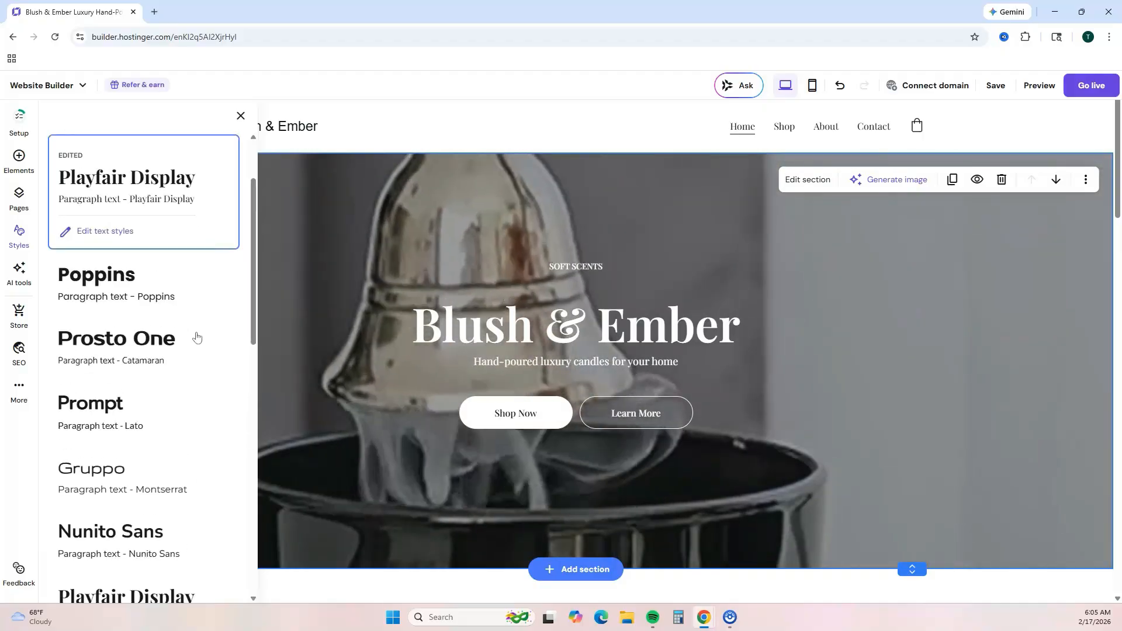
- Try the square-cornered button style for the website and open the animation styles
left_click(234, 230)
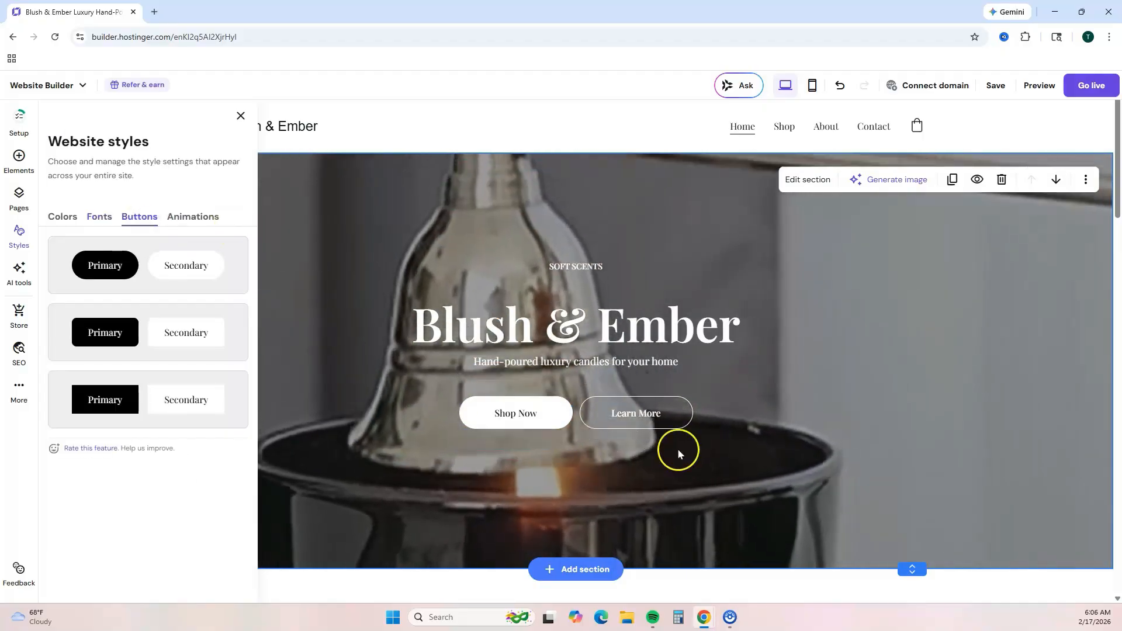
left_click(109, 411)
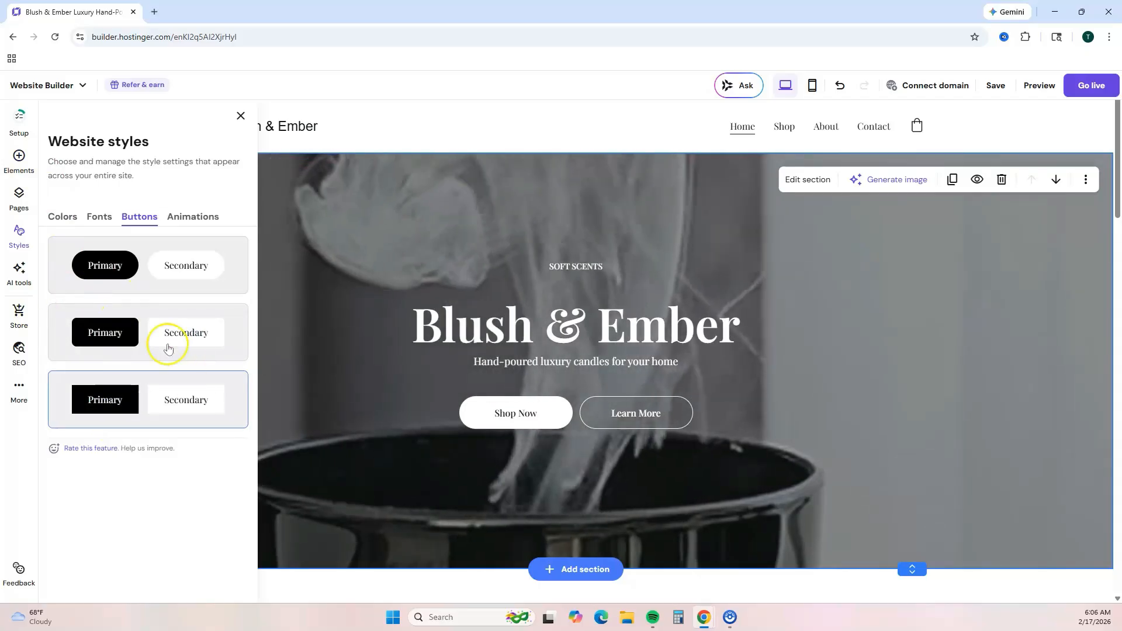
left_click(165, 213)
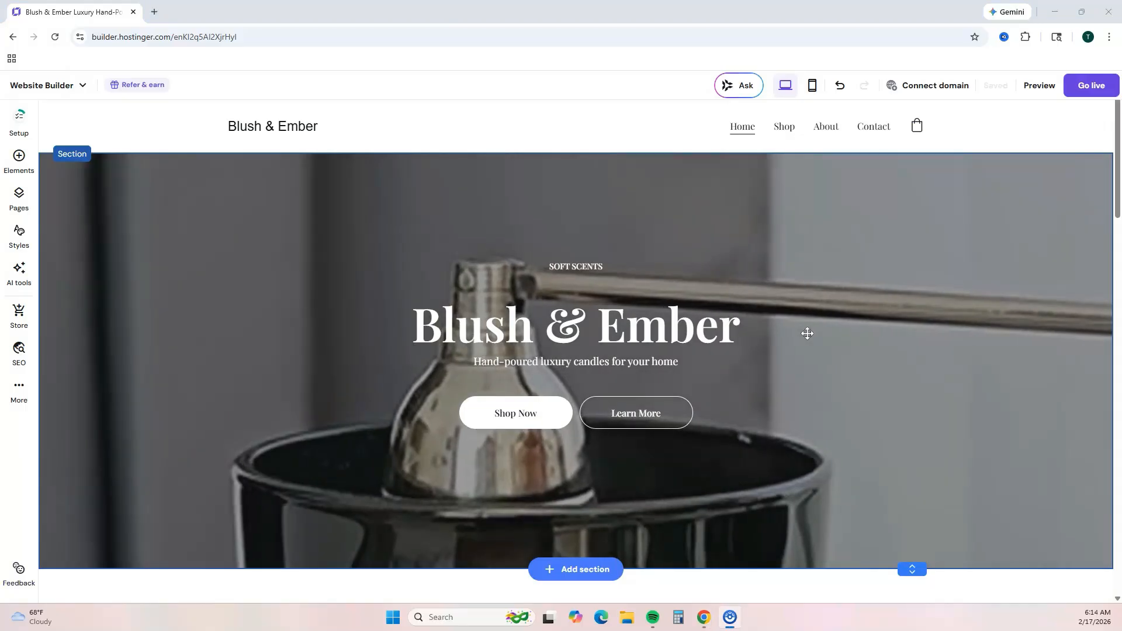
- Look at the Online store section templates that can be added between the hero and Our Scents sections, and close them
scroll(807, 333, "down", 1)
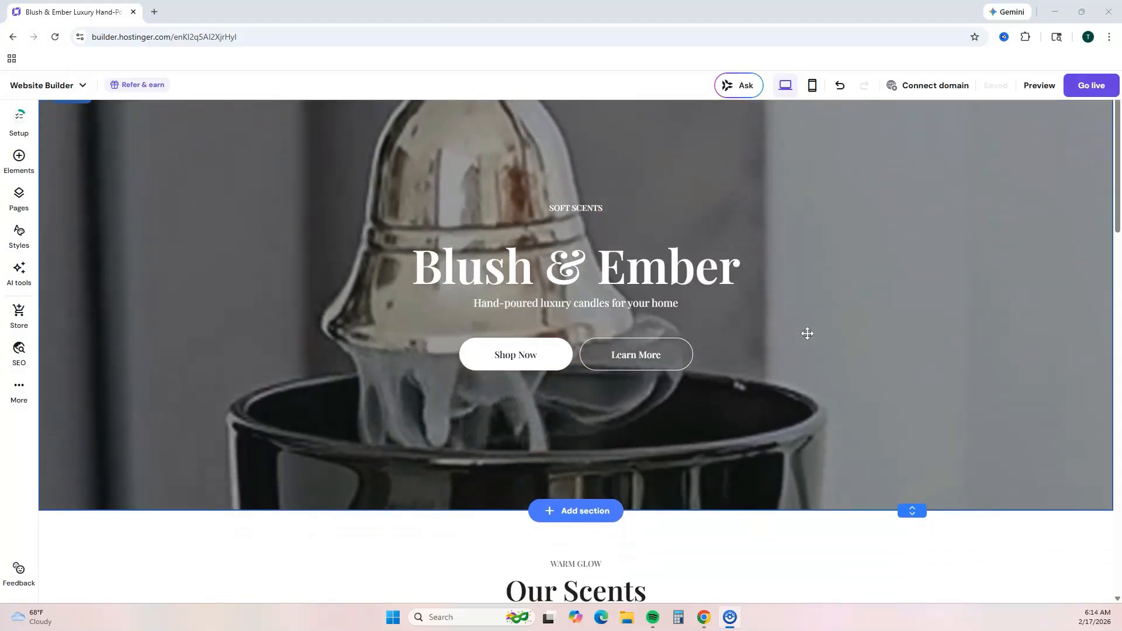
scroll(807, 333, "down", 3)
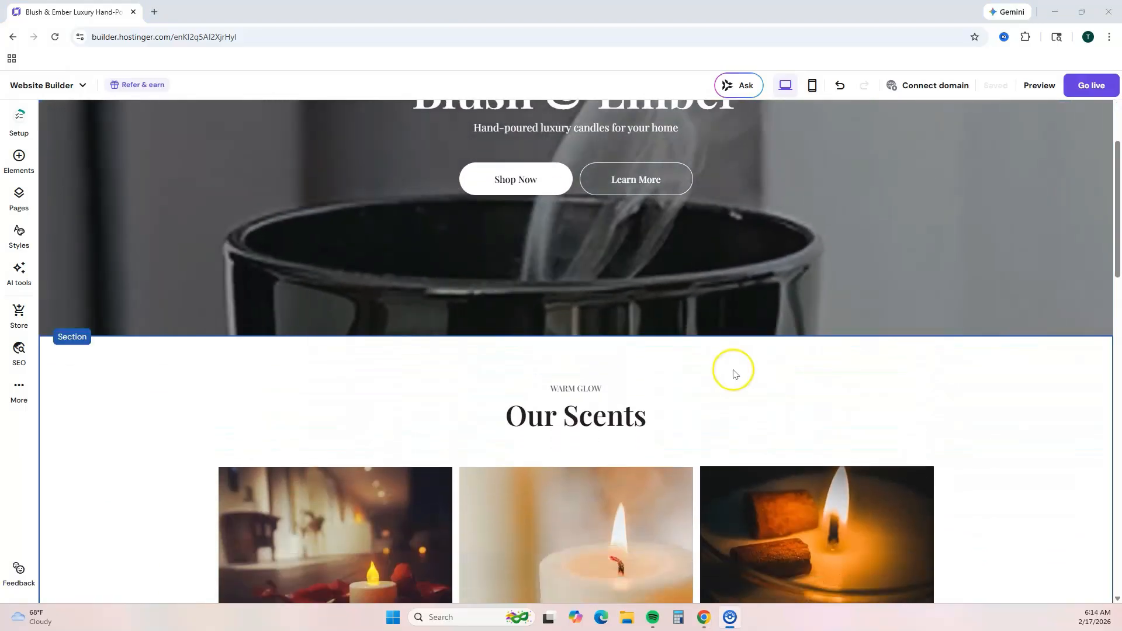
mouse_move(703, 311)
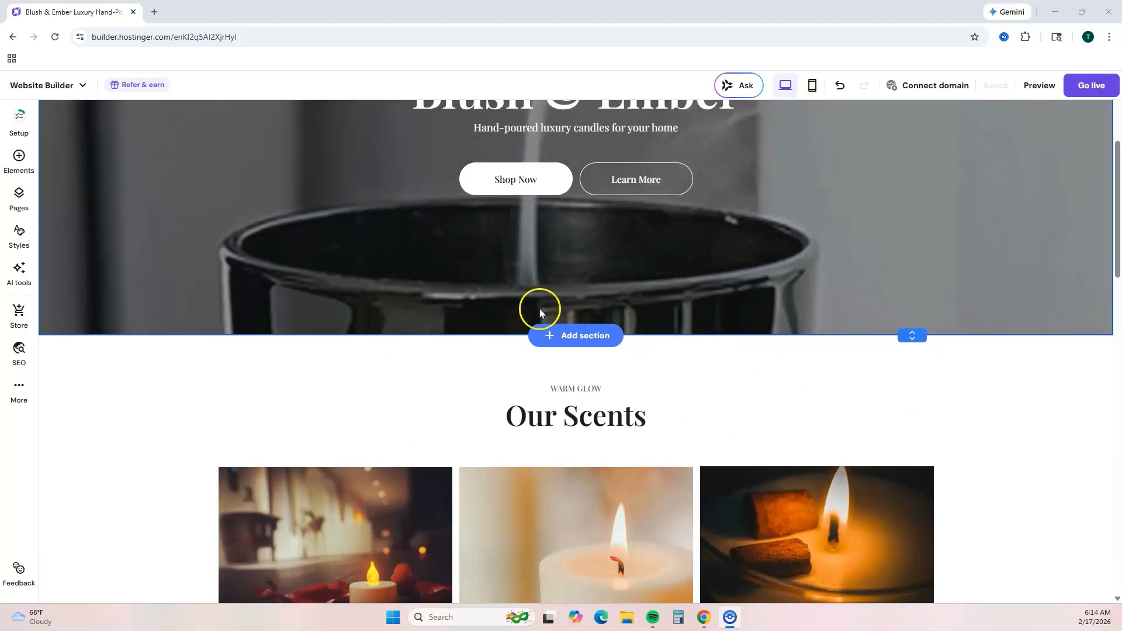
left_click(557, 338)
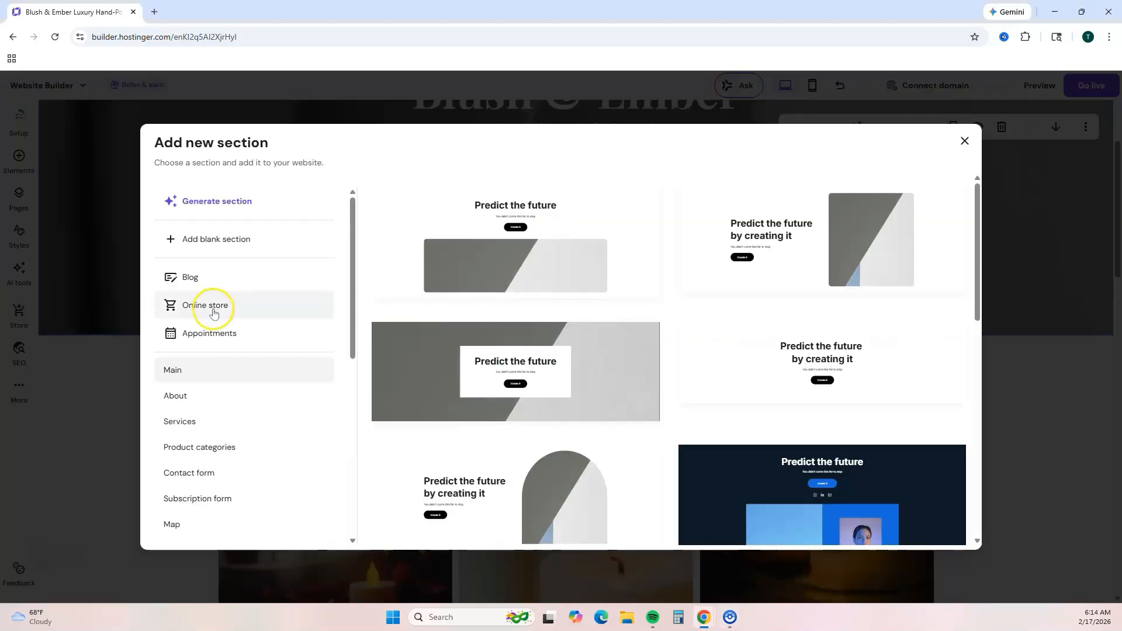
left_click(213, 313)
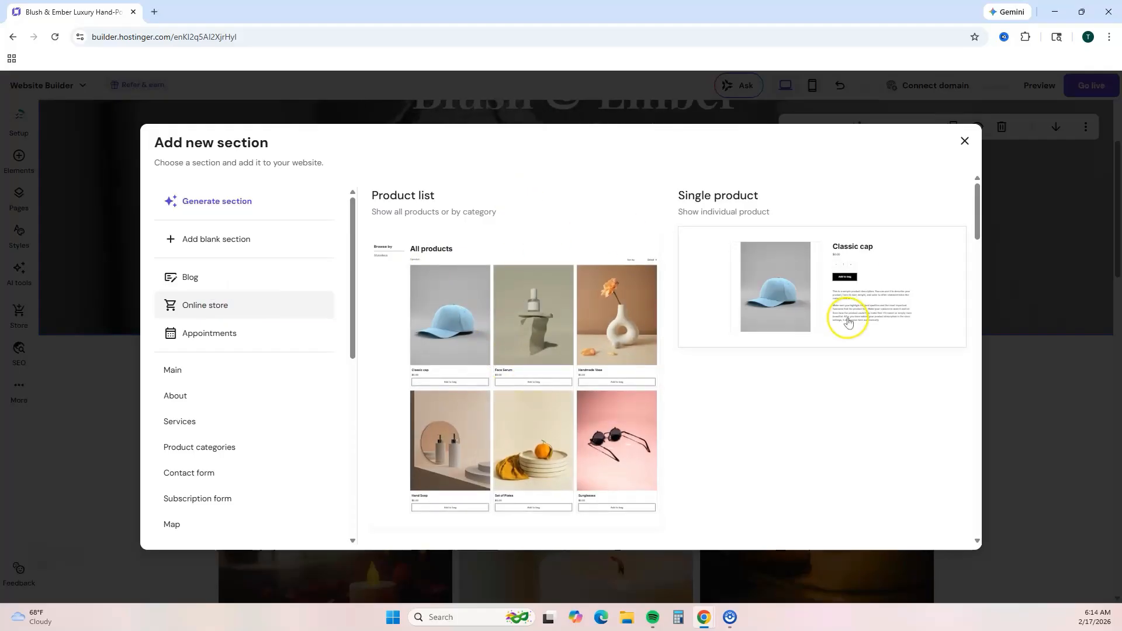
left_click(964, 142)
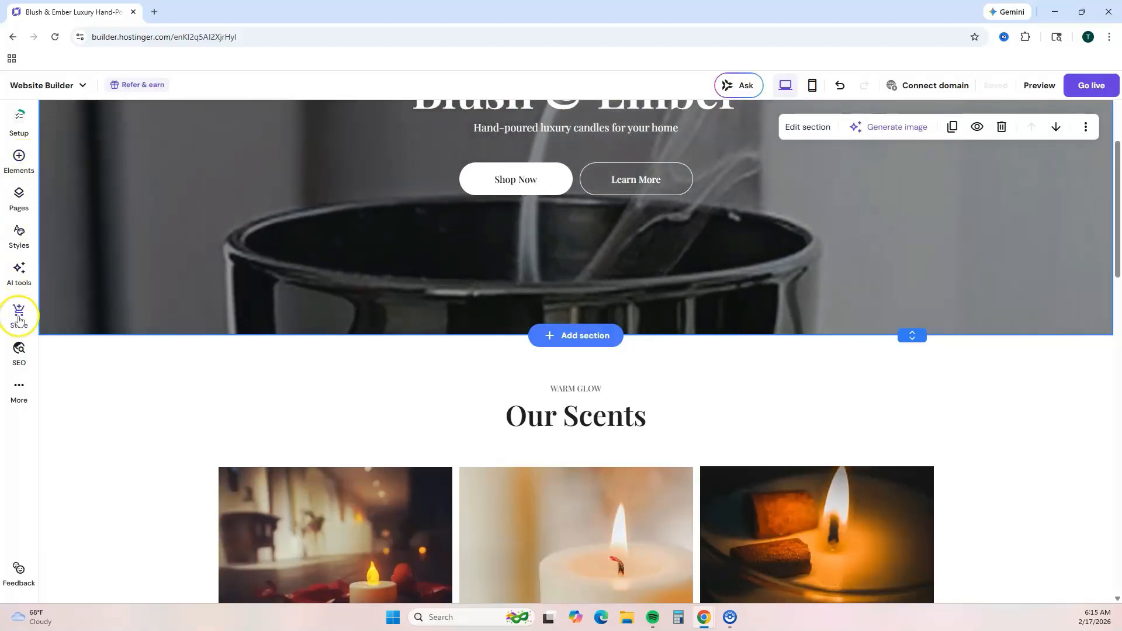
- Start a new digital product from the store setup, examine its form down to the custom field, and leave it without saving
left_click(19, 318)
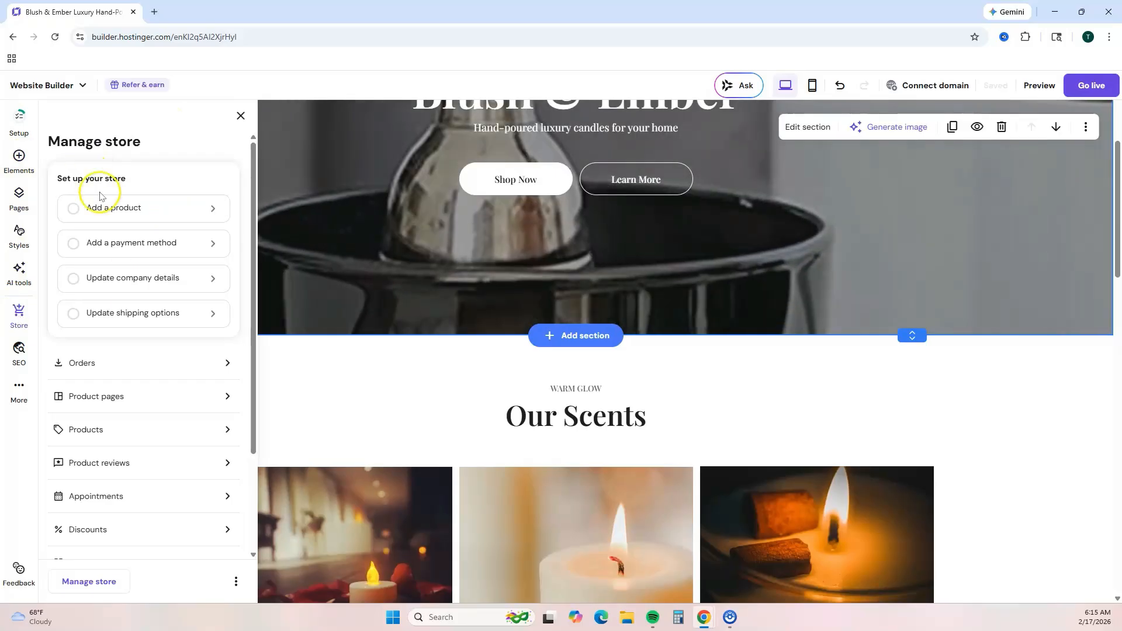
left_click(154, 206)
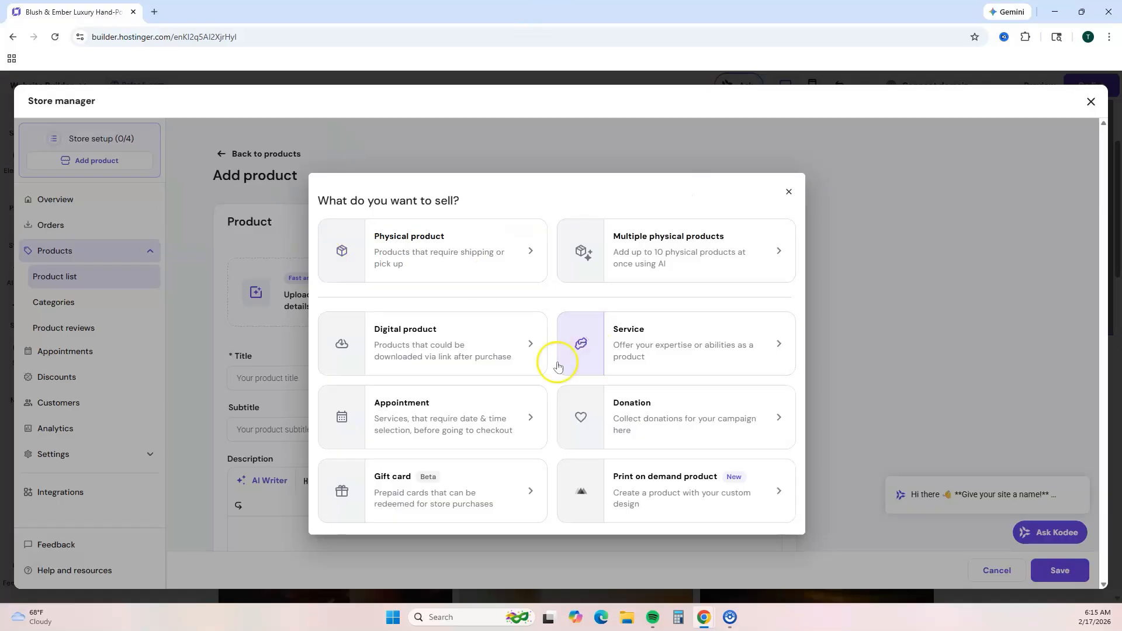
left_click(474, 344)
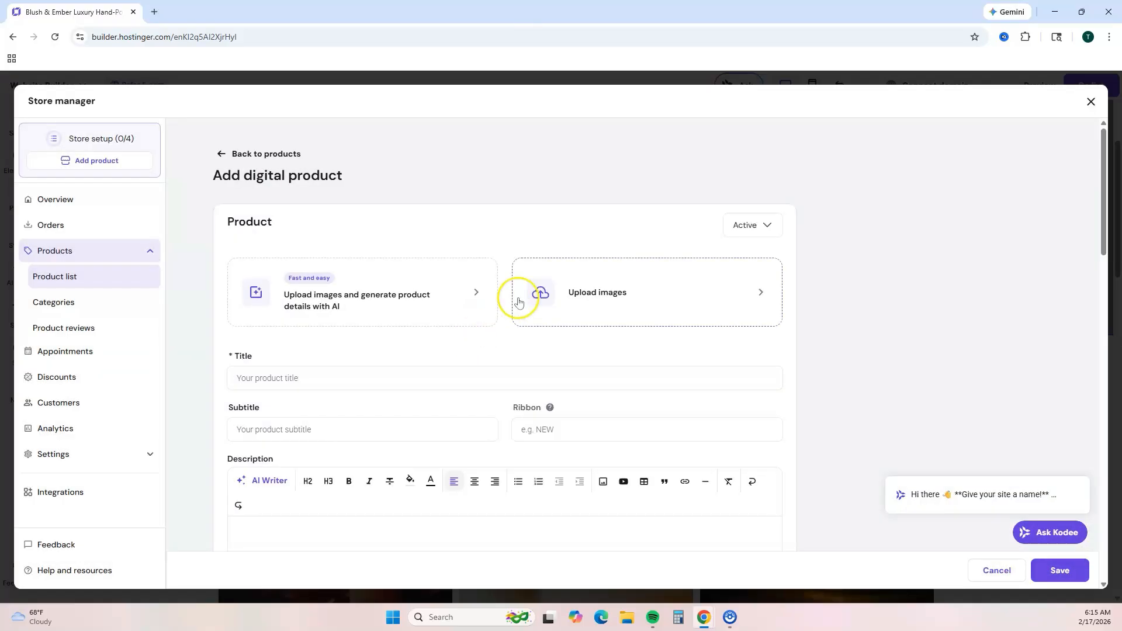
scroll(676, 234, "down", 2)
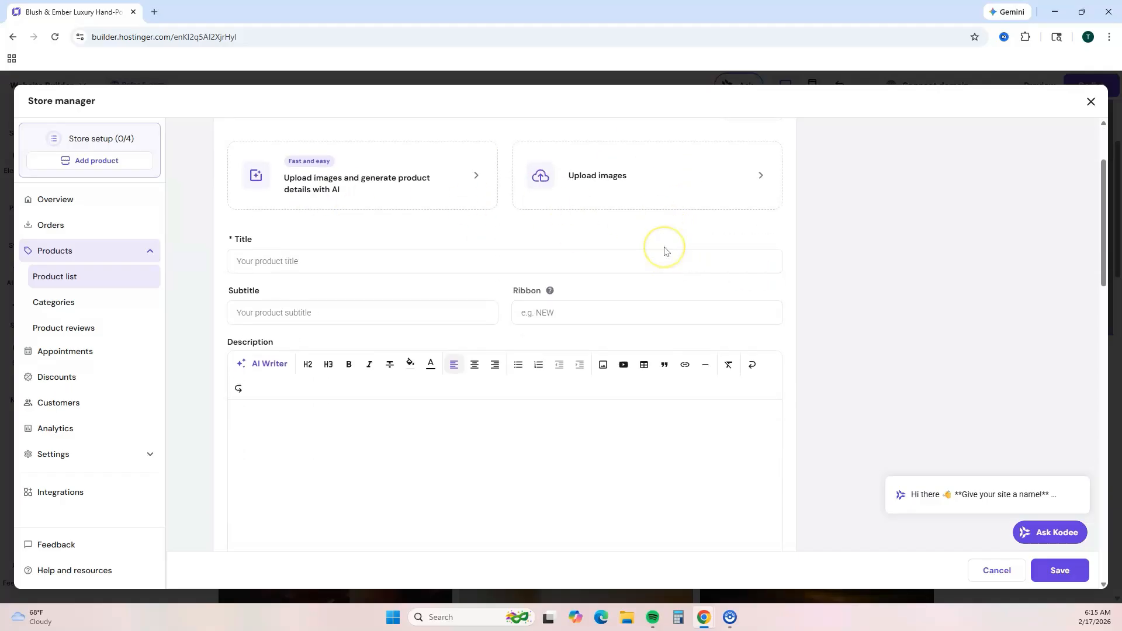
scroll(665, 251, "down", 7)
scroll(664, 252, "down", 4)
scroll(678, 256, "down", 2)
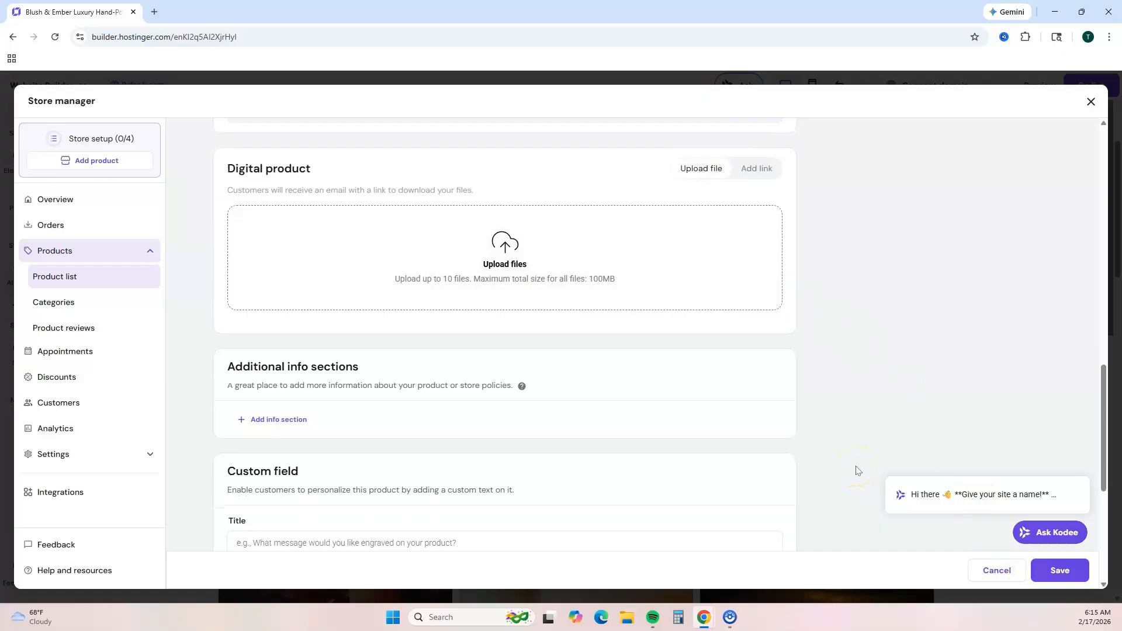
key("Escape")
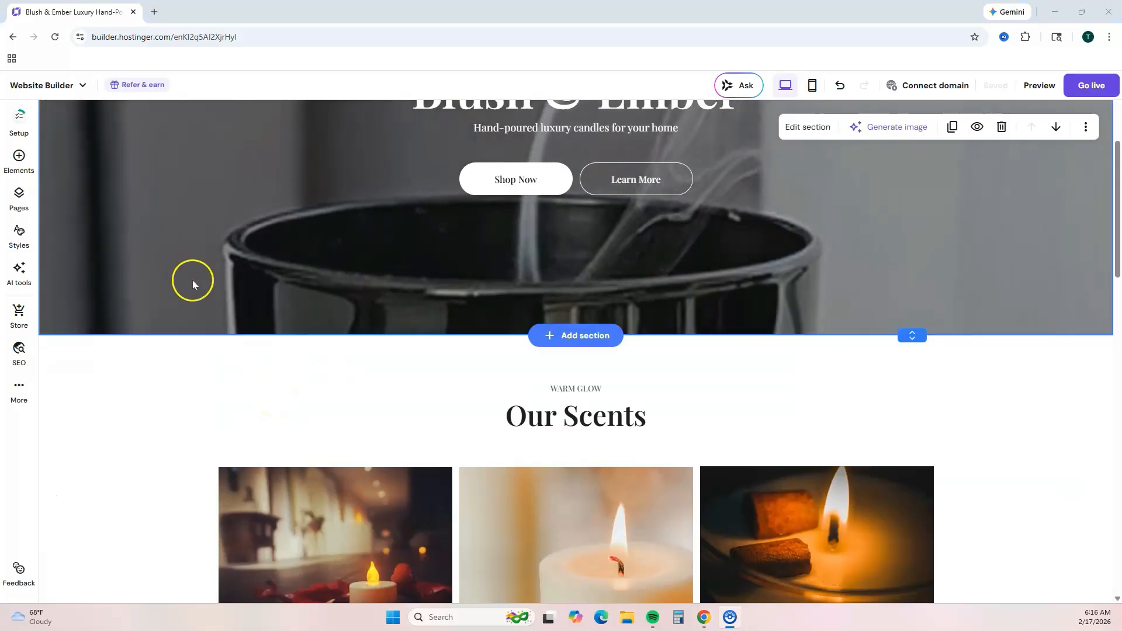
- Look at the list of AI tools, close it and view the Our Scents section on the Home page
left_click(19, 268)
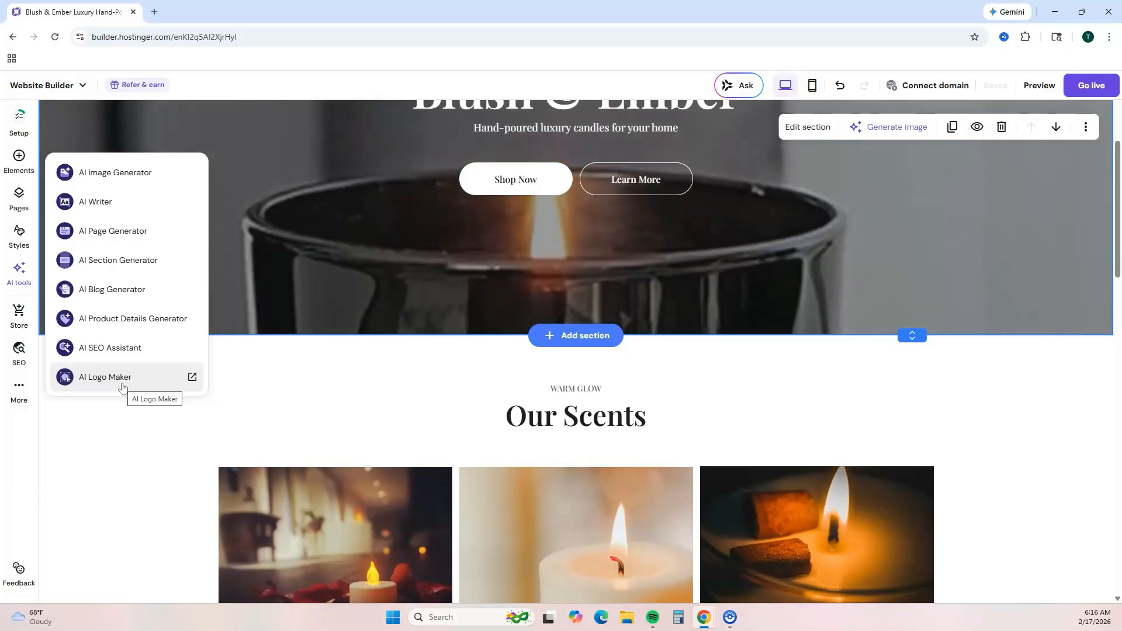
left_click(994, 369)
scroll(994, 369, "up", 3)
scroll(995, 368, "down", 3)
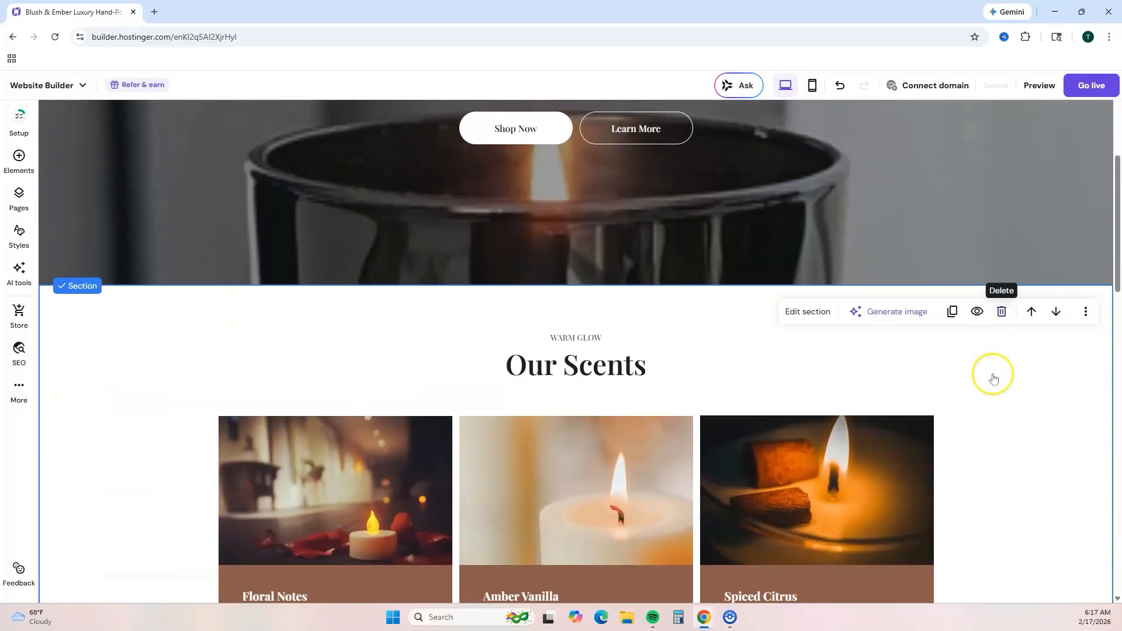
- View the products on the Shop page and move the About page ahead of Shop in the main navigation
scroll(993, 371, "up", 5)
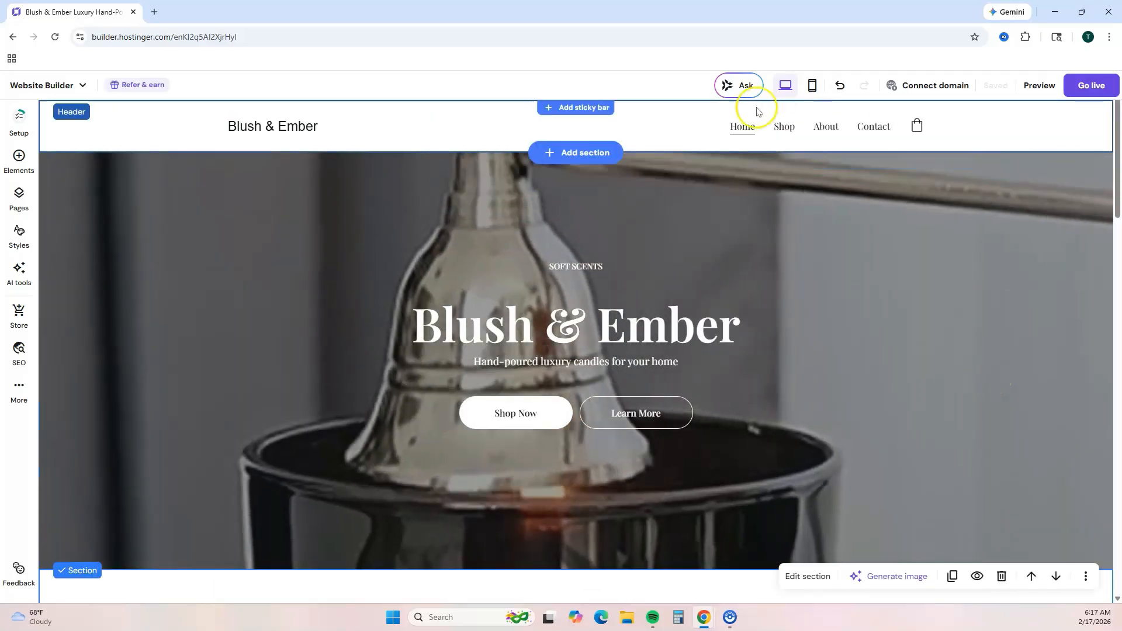
left_click(784, 127)
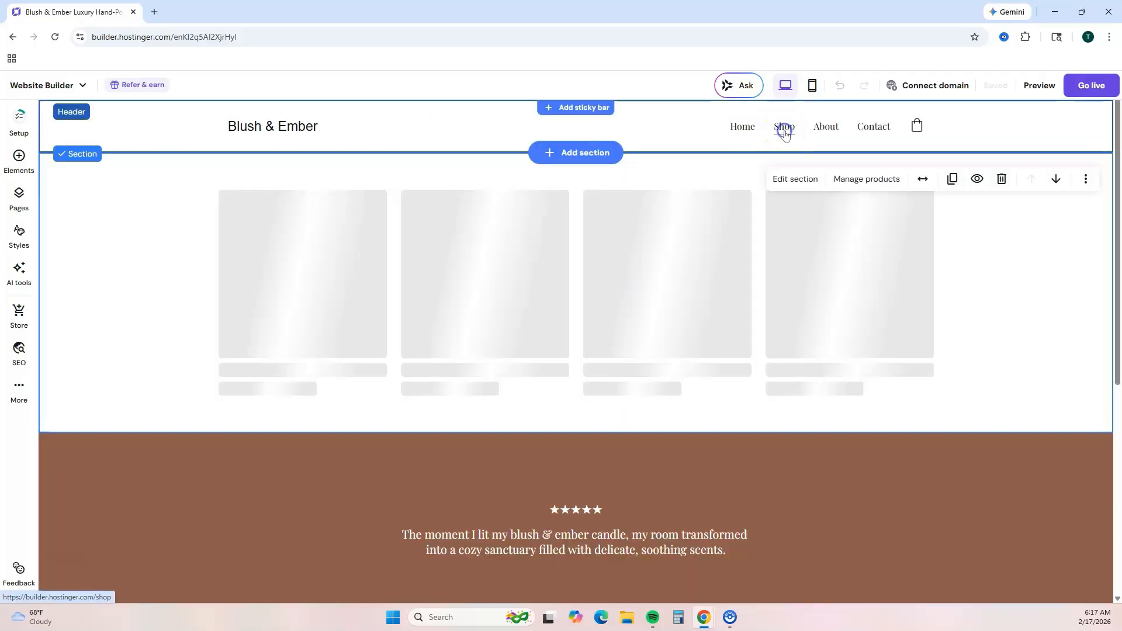
scroll(882, 238, "down", 7)
scroll(882, 238, "up", 7)
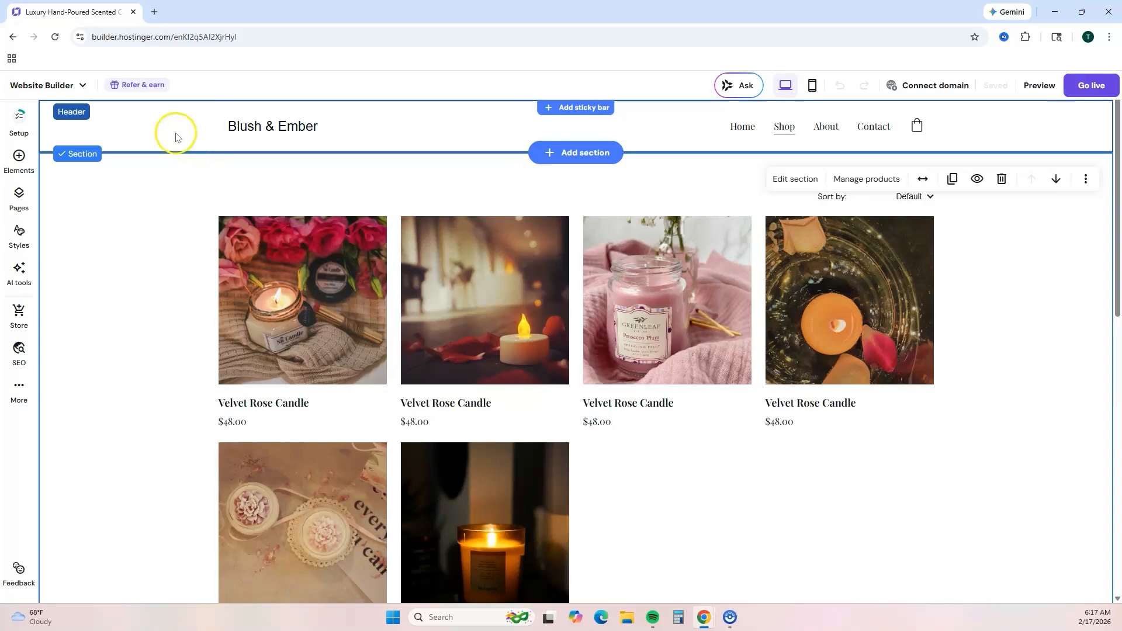
left_click(21, 199)
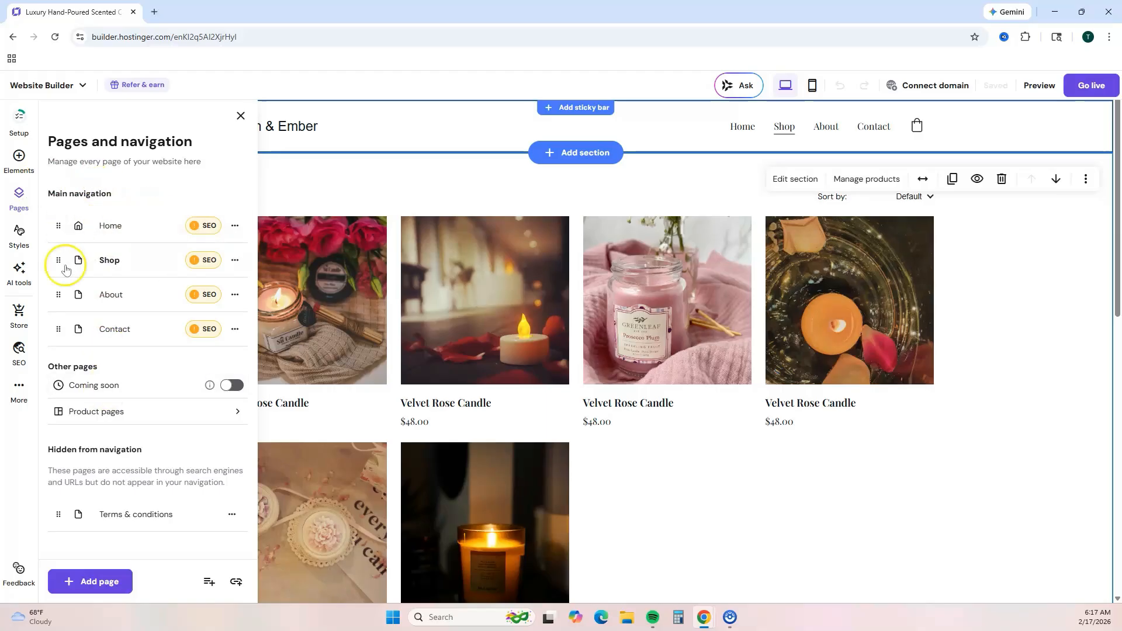
left_click_drag(57, 297, 58, 264)
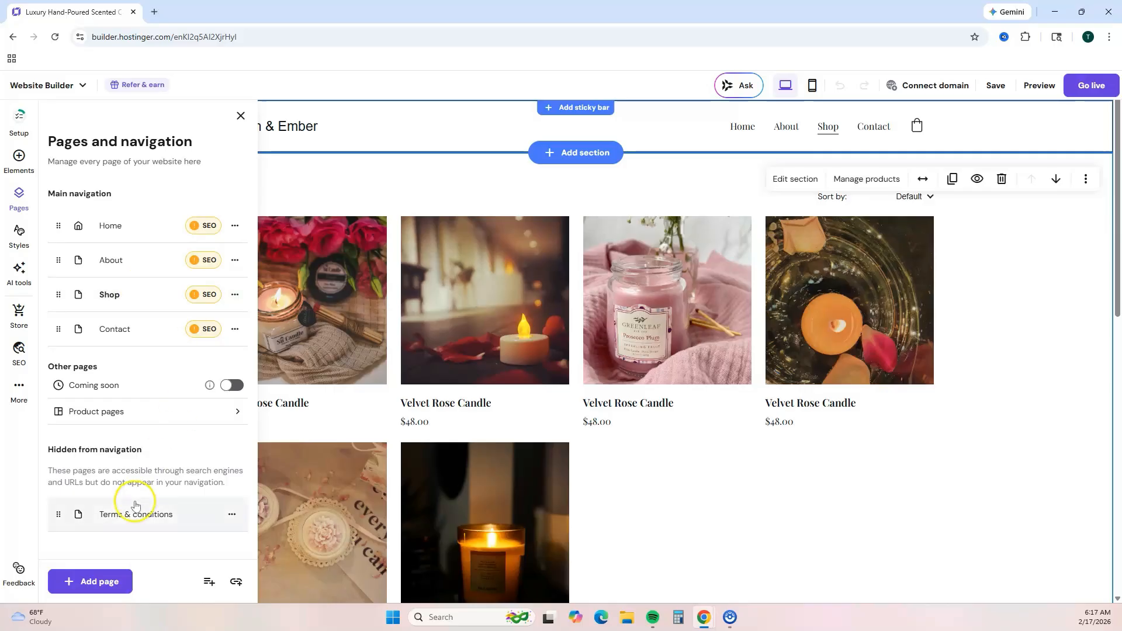
- Look through the About, Contact and Services templates for adding a page, and close them without adding one
left_click(67, 584)
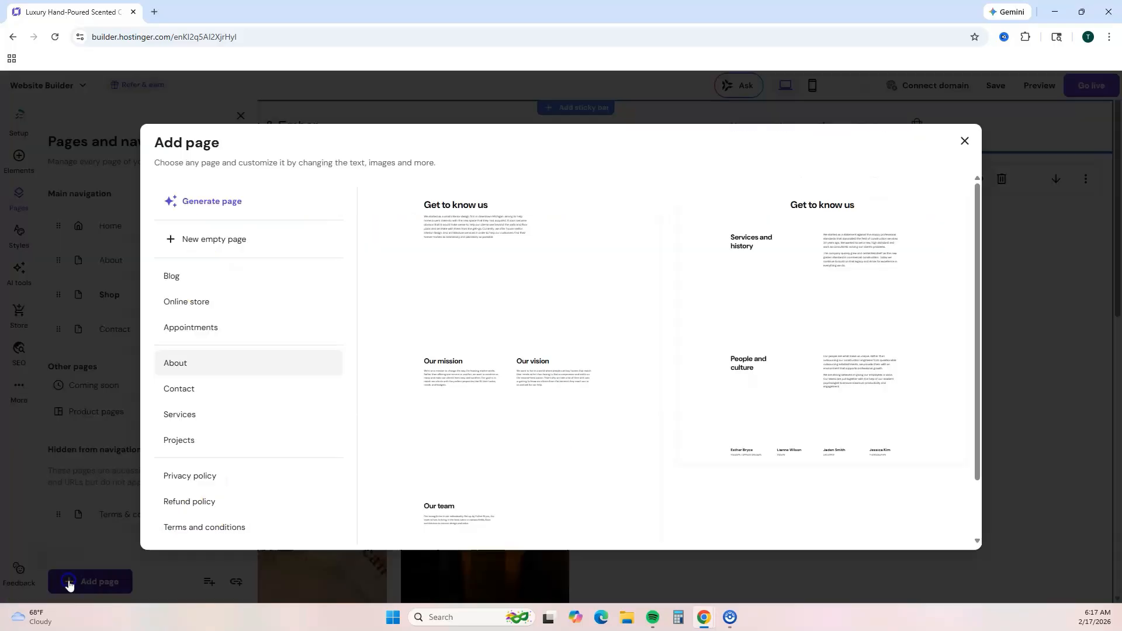
scroll(618, 257, "down", 1)
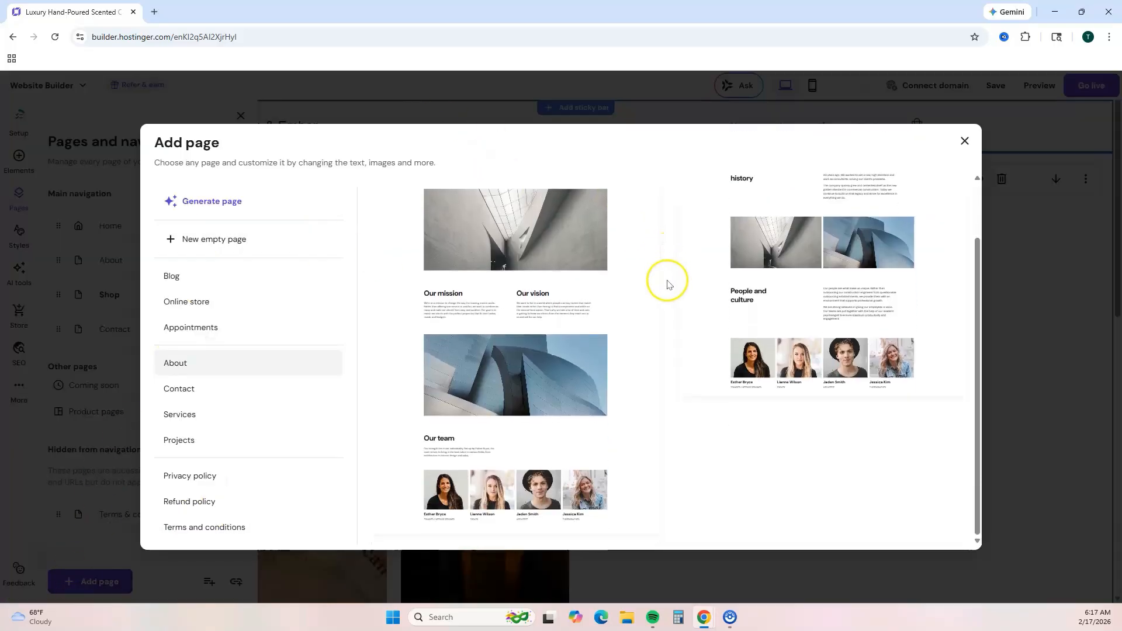
left_click(253, 388)
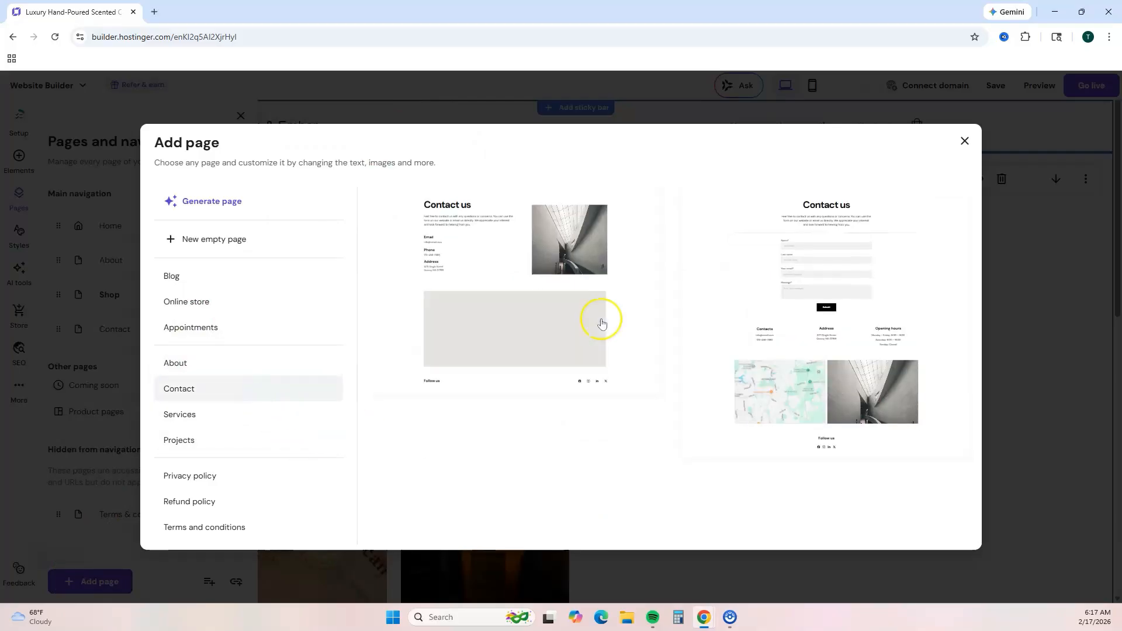
left_click(232, 422)
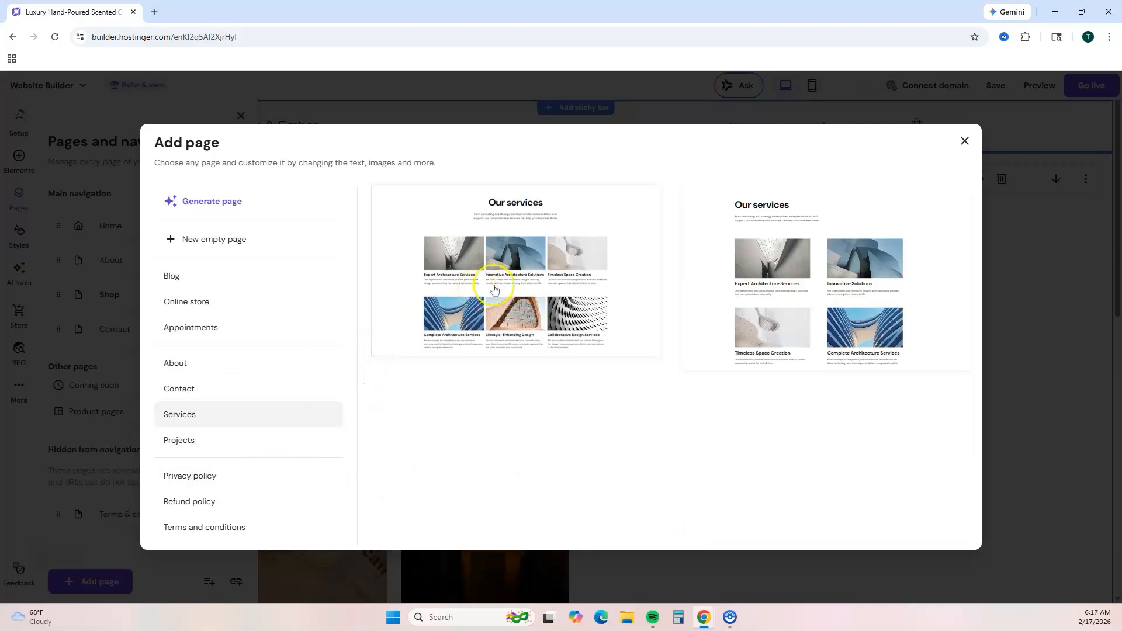
left_click(965, 141)
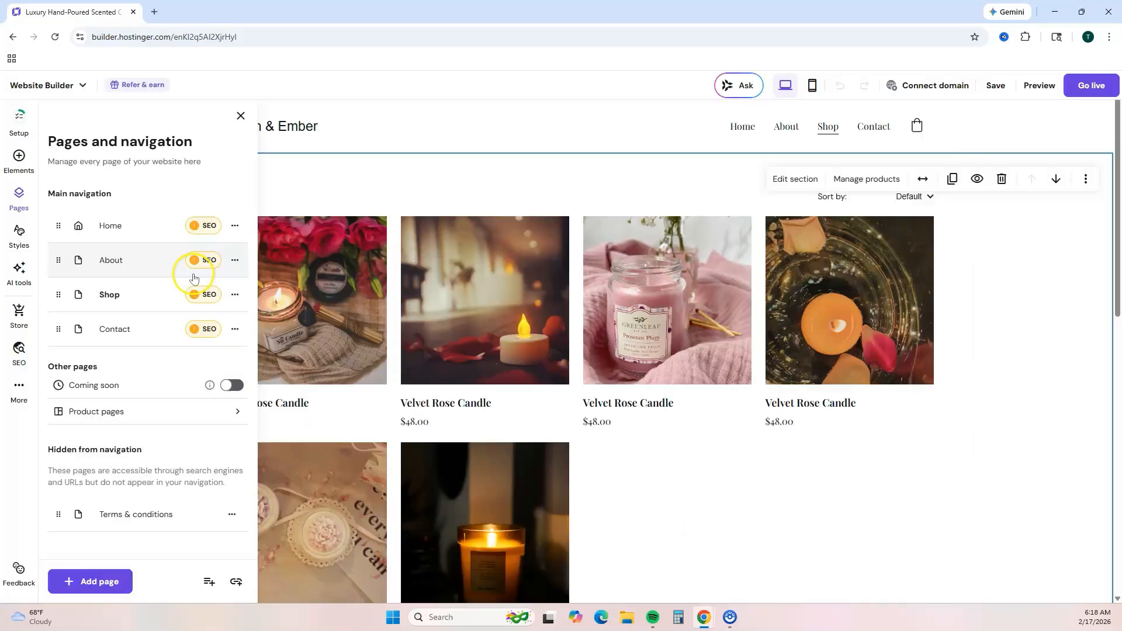
- Examine the Home page's SEO settings, including the AI SEO Assistant's page description, focus keywords and meta description, and close them
left_click(212, 227)
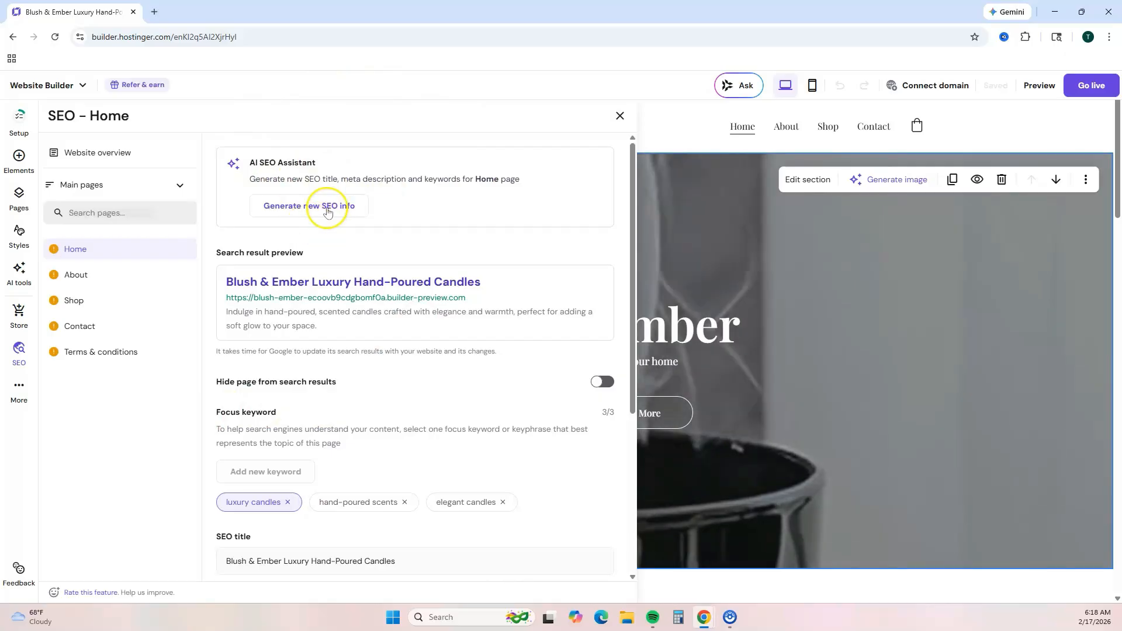
left_click(303, 211)
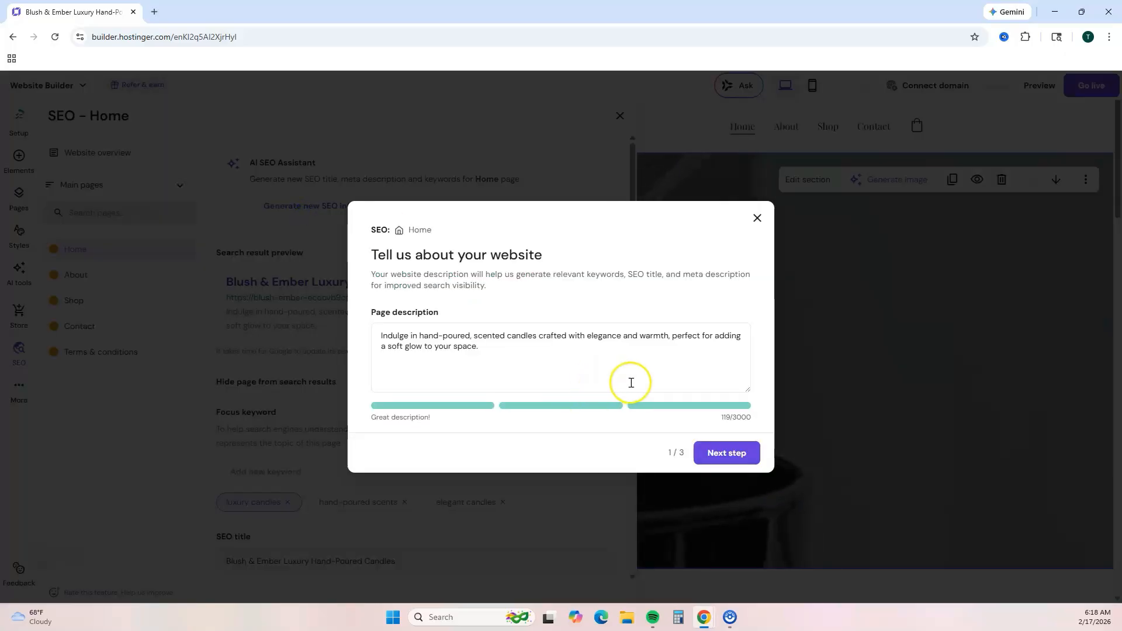
left_click(757, 217)
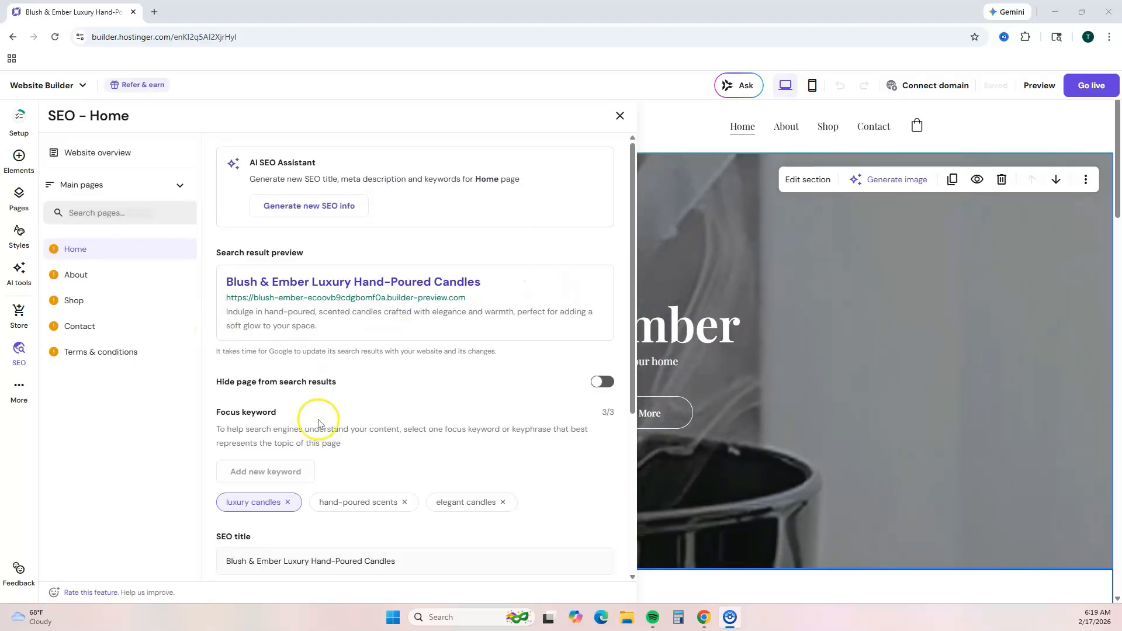
scroll(477, 300, "down", 3)
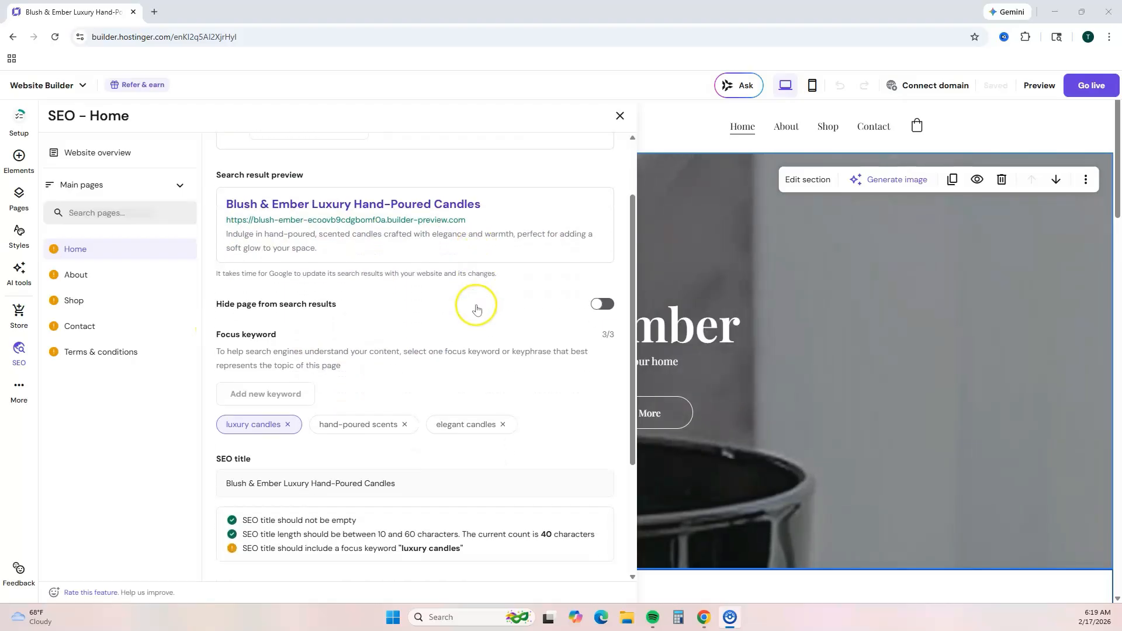
scroll(520, 347, "down", 1)
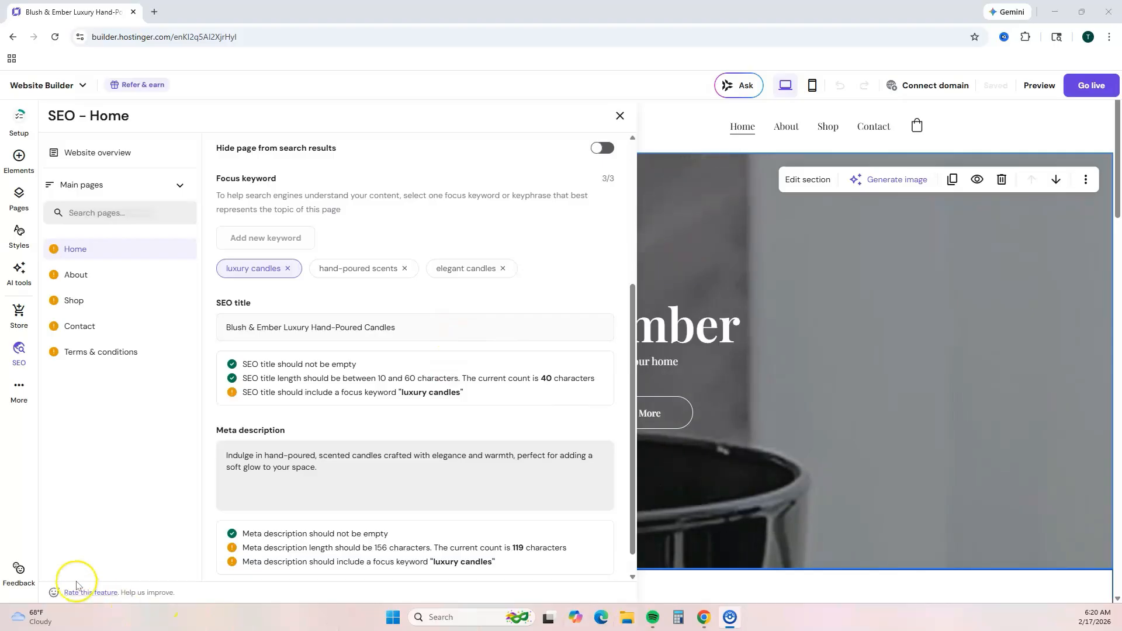
left_click(896, 375)
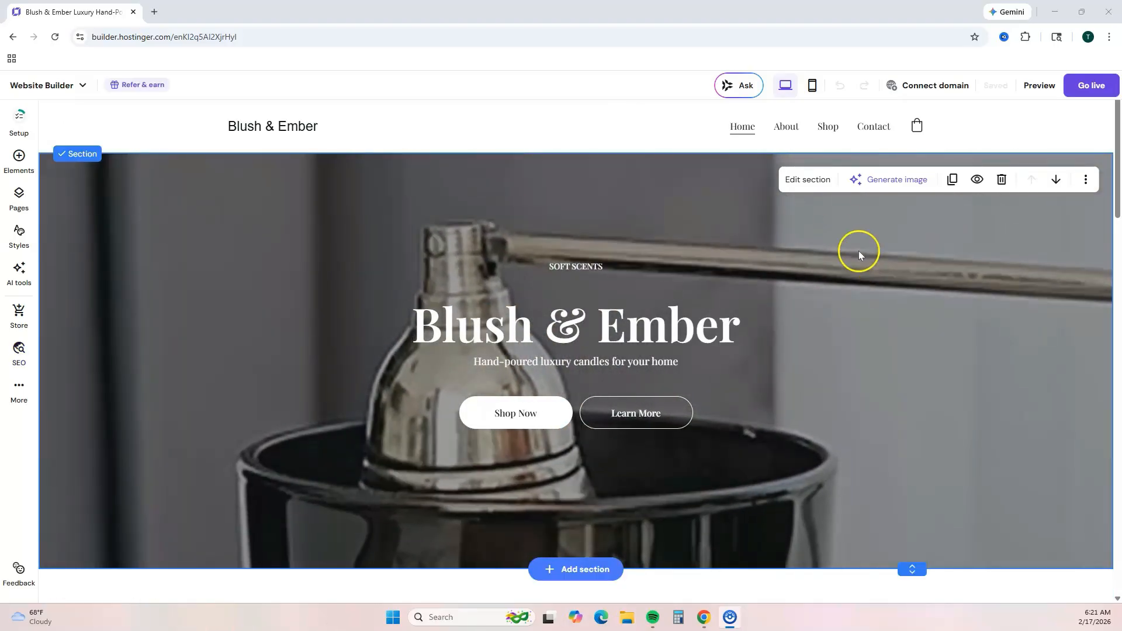
- Check the Home page's mobile layout from the hero down to the scent cards, and return to the desktop layout
left_click(812, 85)
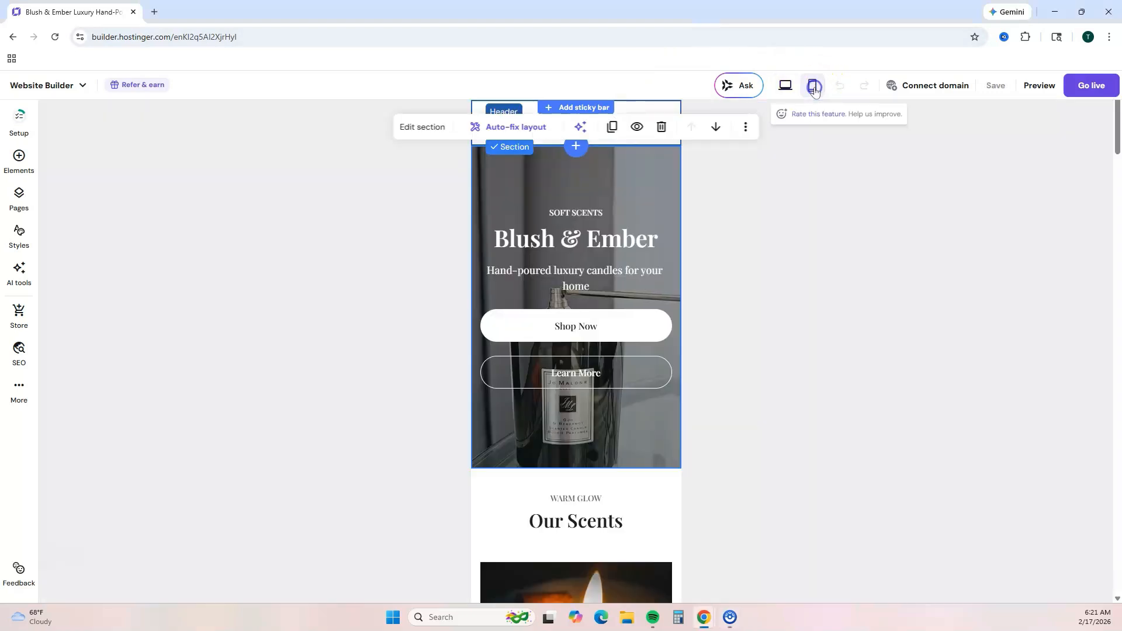
scroll(660, 188, "down", 3)
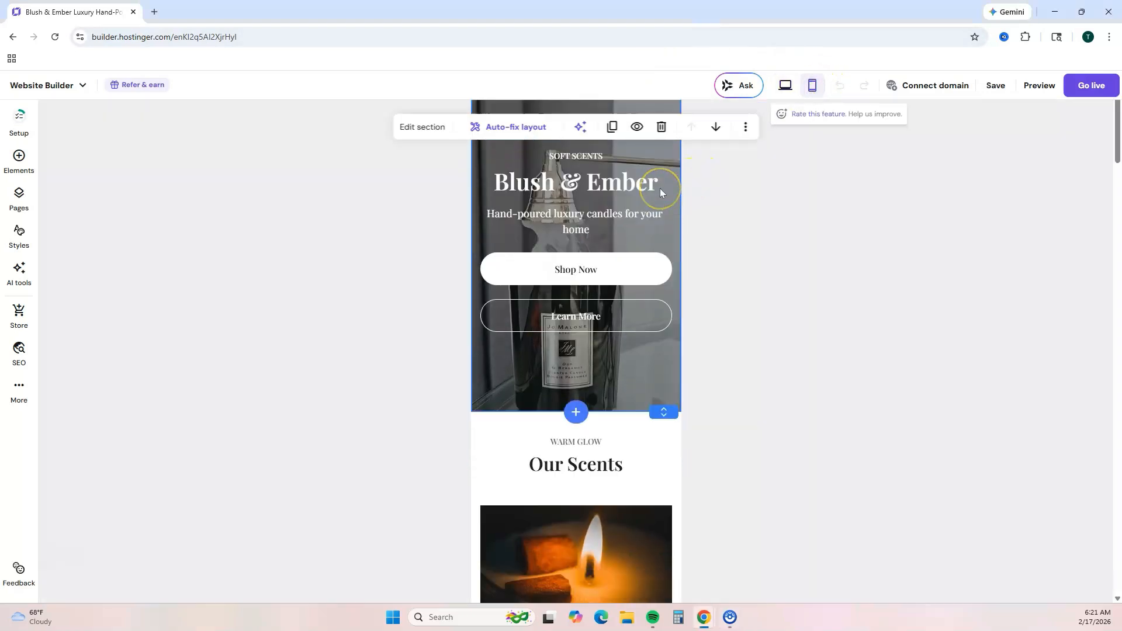
scroll(660, 192, "down", 9)
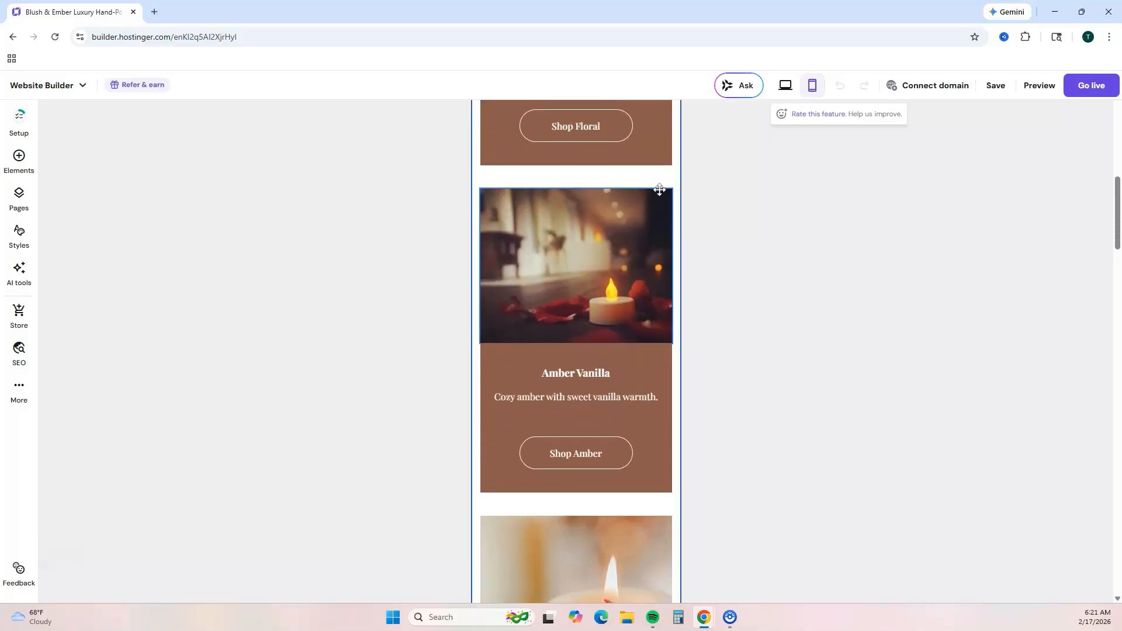
scroll(658, 192, "up", 12)
left_click(674, 174)
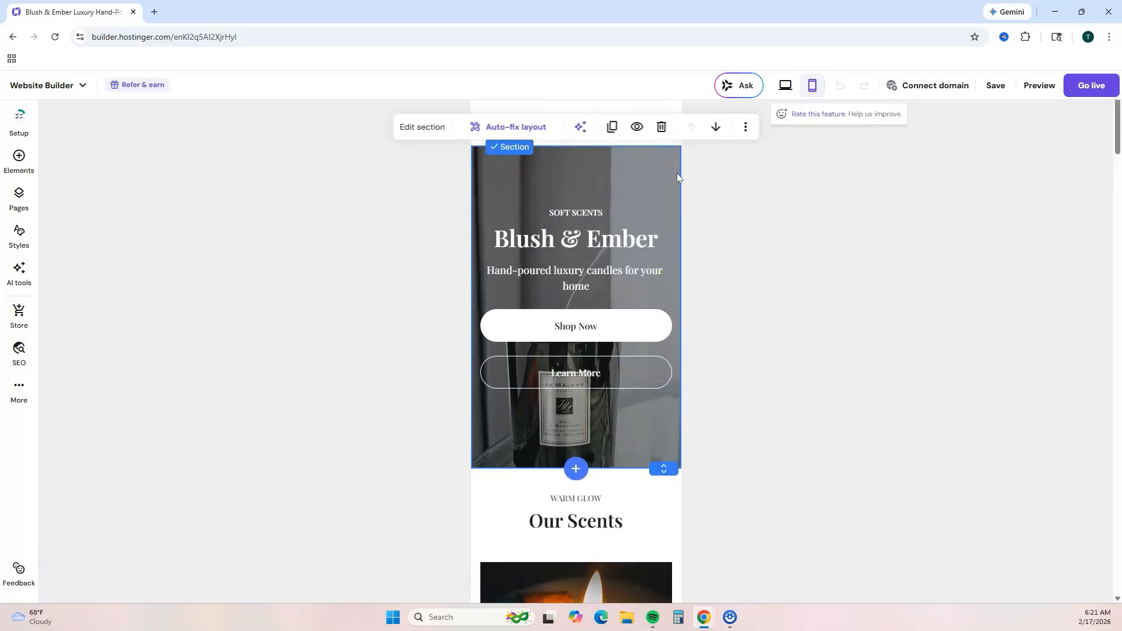
left_click(785, 85)
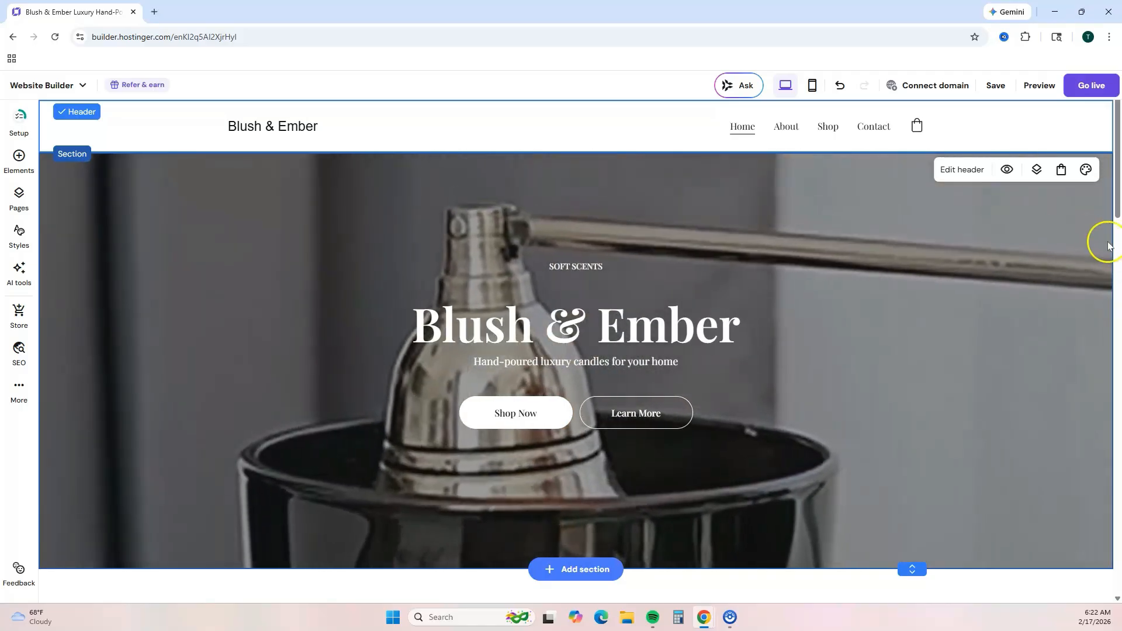
- Start connecting a domain, search for "blushandember" and examine the offered extensions and prices without choosing one
mouse_move(924, 93)
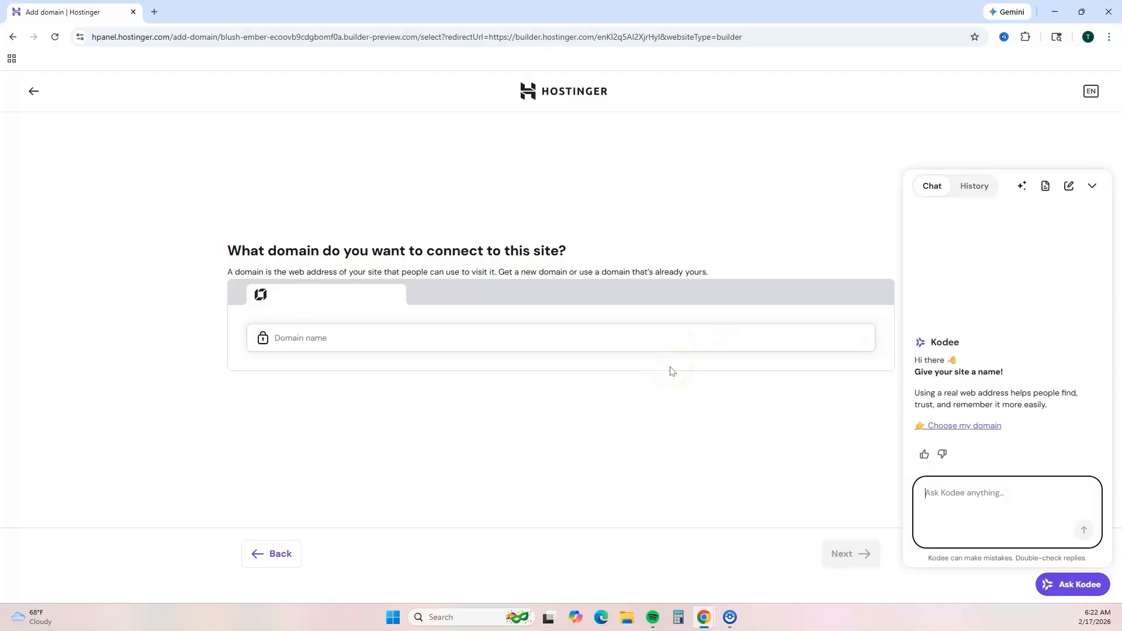
left_click(477, 338)
type("blushandember")
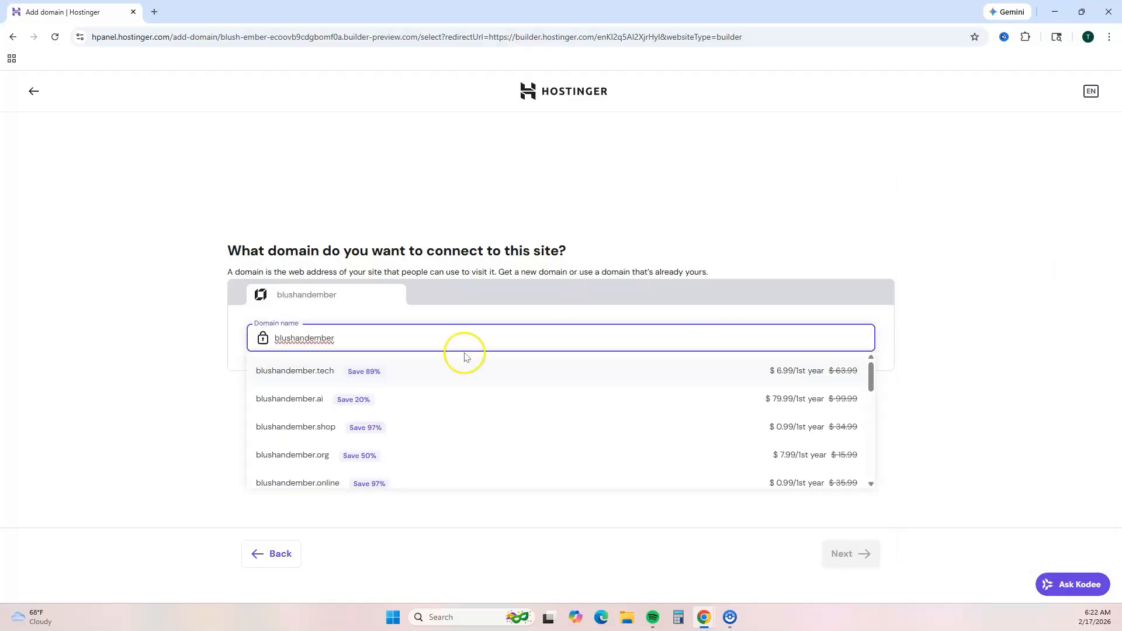
scroll(550, 386, "down", 5)
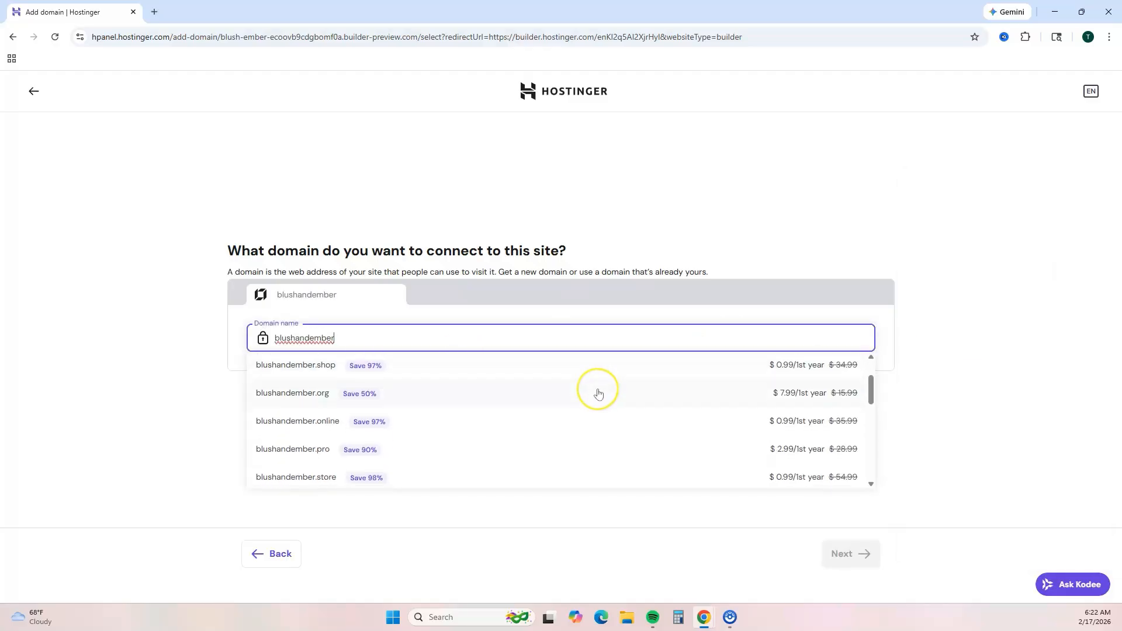
scroll(599, 394, "down", 5)
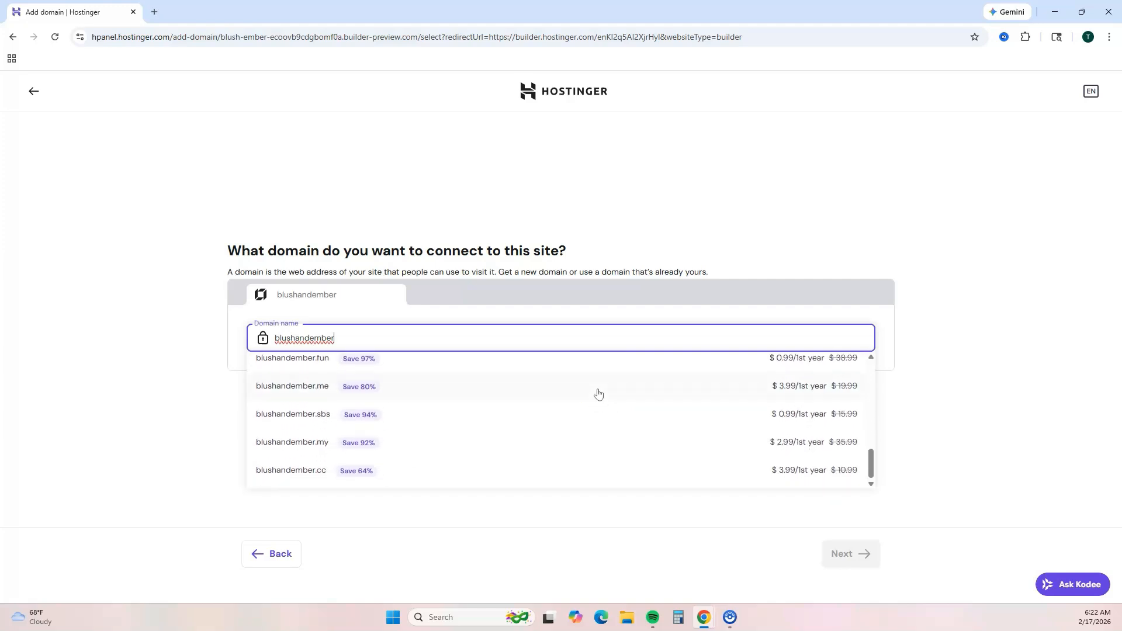
scroll(638, 453, "up", 10)
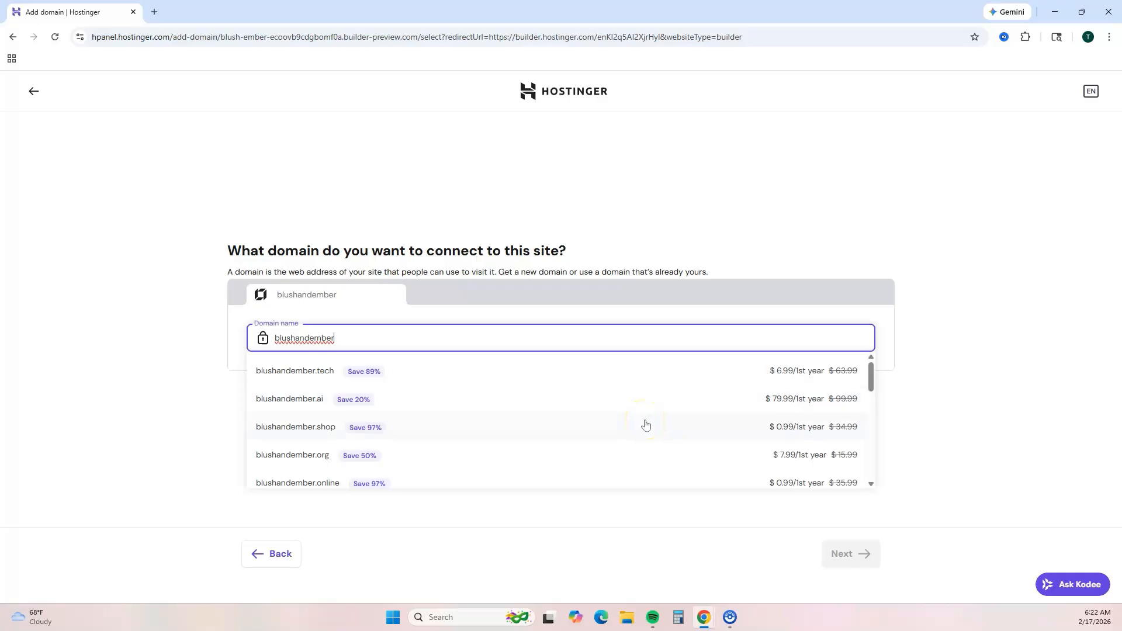
scroll(644, 424, "down", 6)
left_click(905, 498)
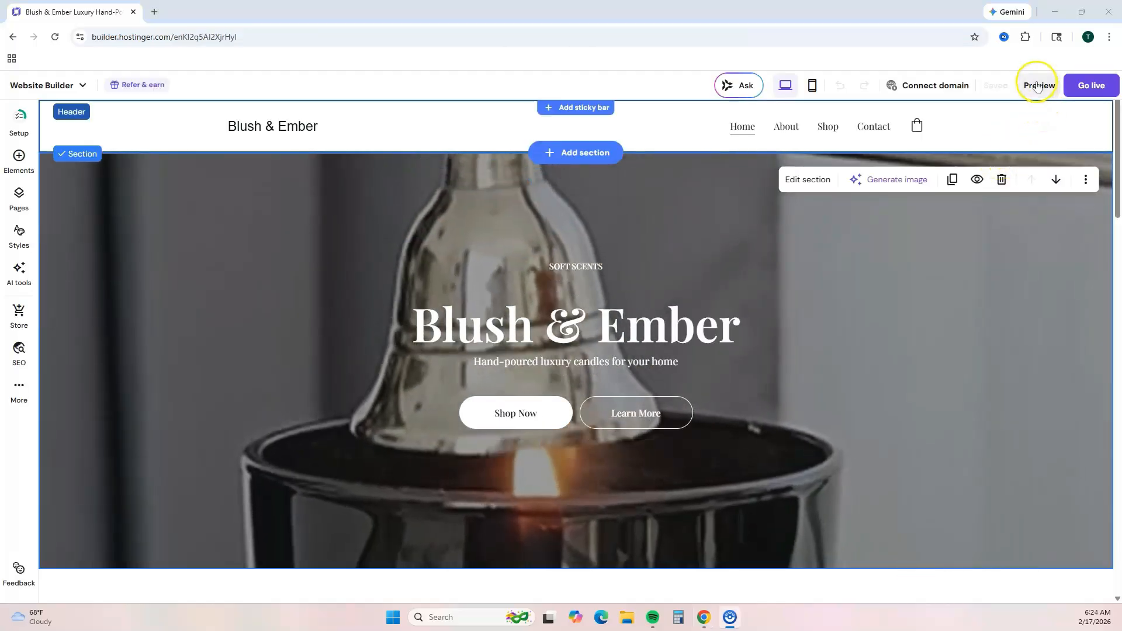
- Preview the Home page on desktop down to the product listing, return to the editor and publish the website
left_click(1037, 86)
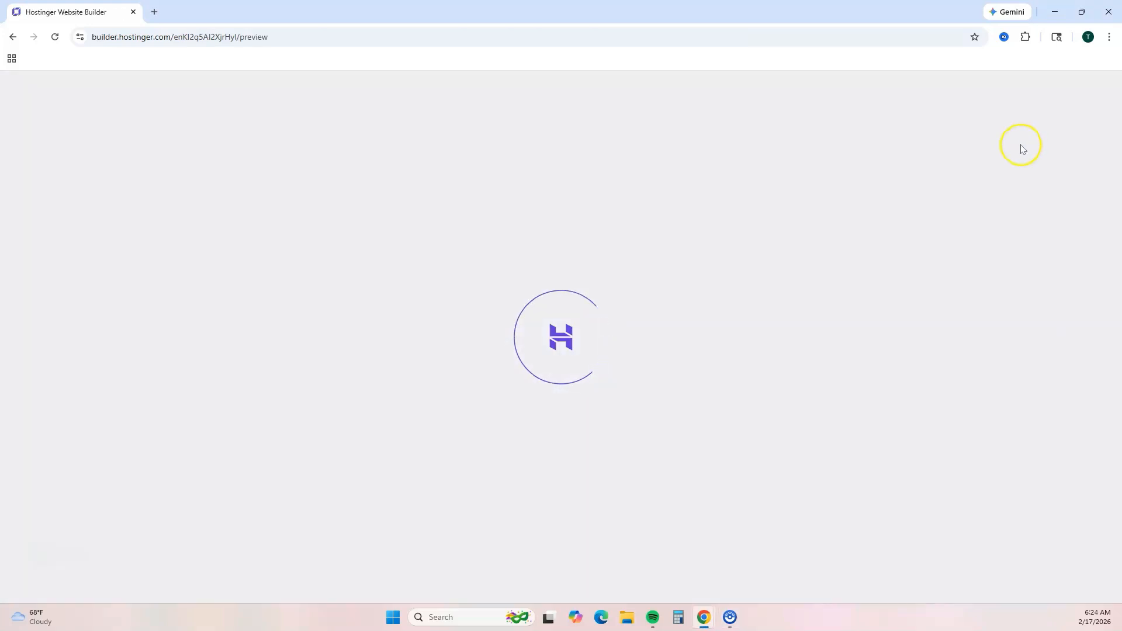
scroll(1057, 182, "down", 2)
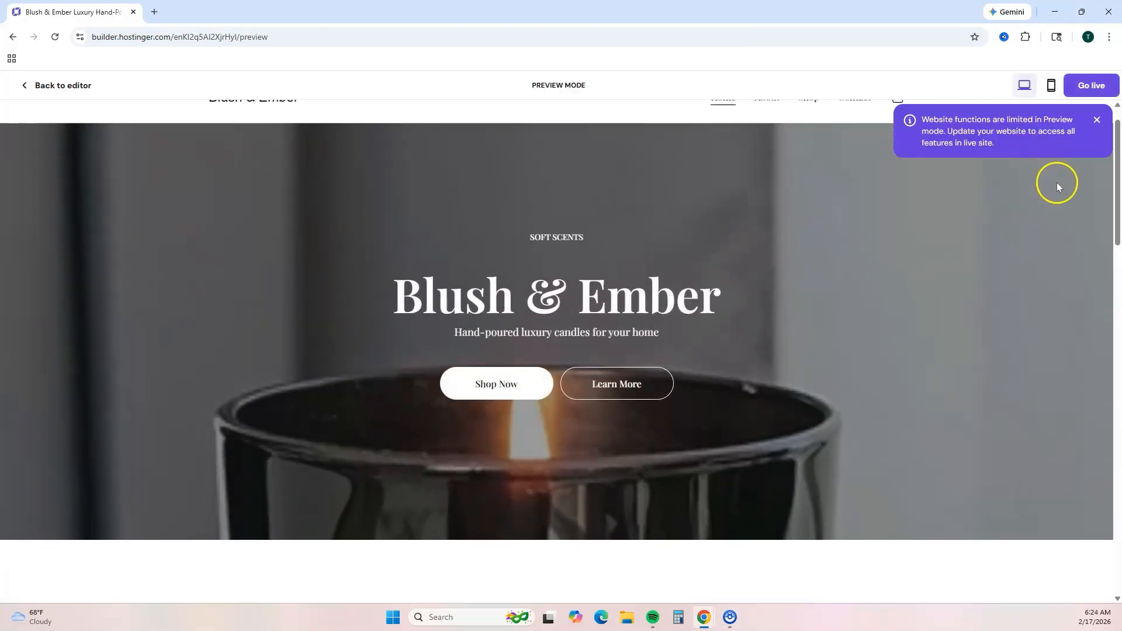
scroll(1055, 190, "down", 20)
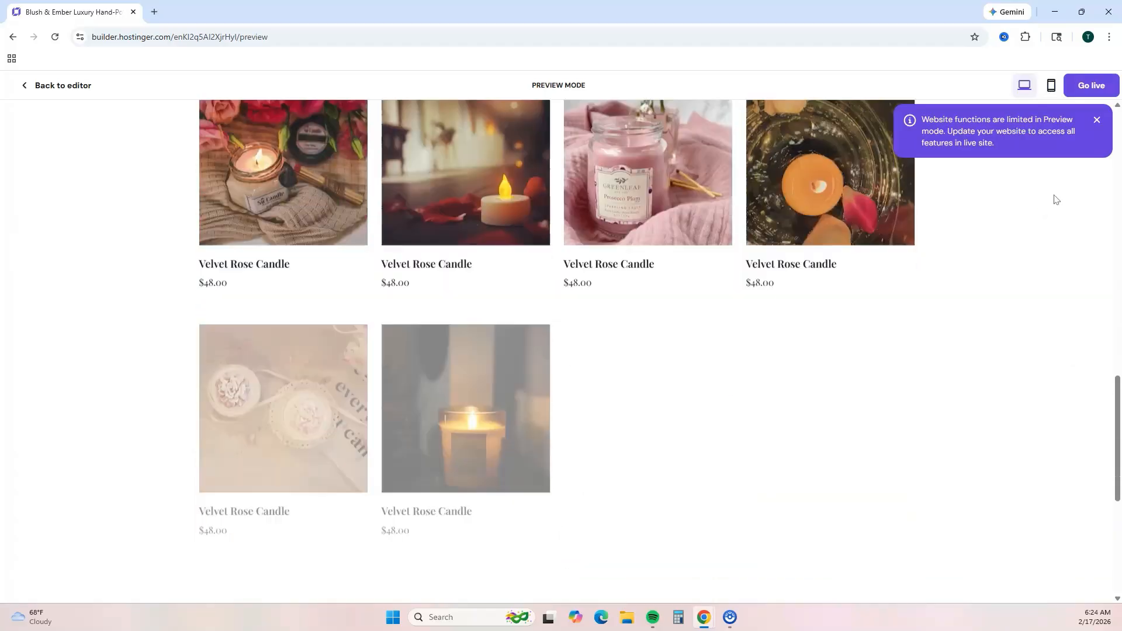
scroll(1056, 200, "down", 3)
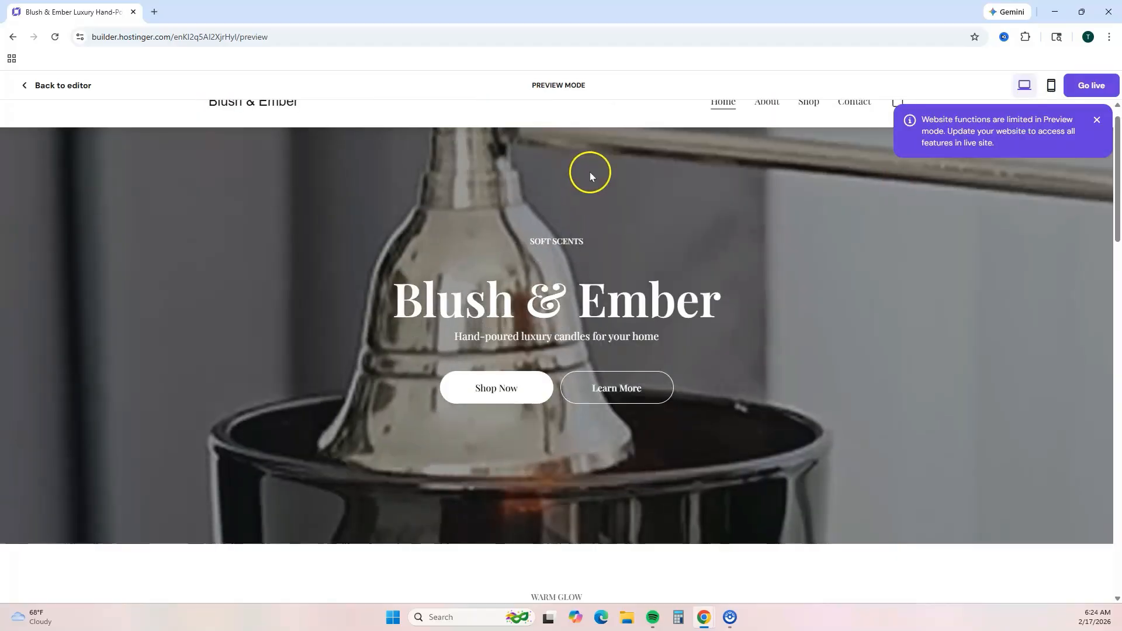
scroll(591, 173, "up", 1)
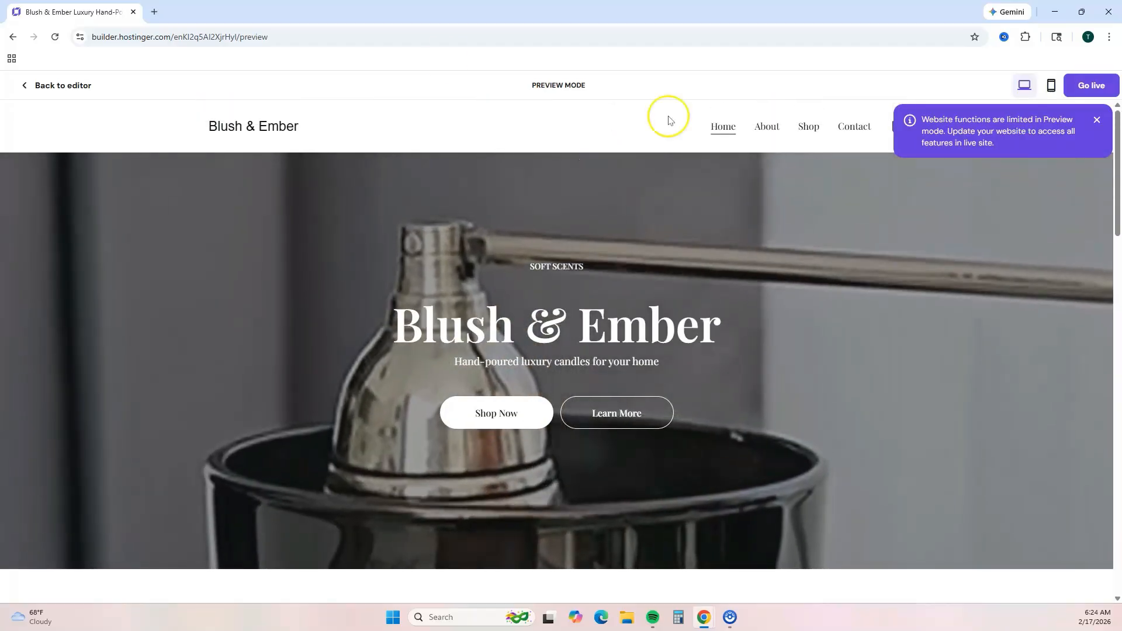
left_click(68, 85)
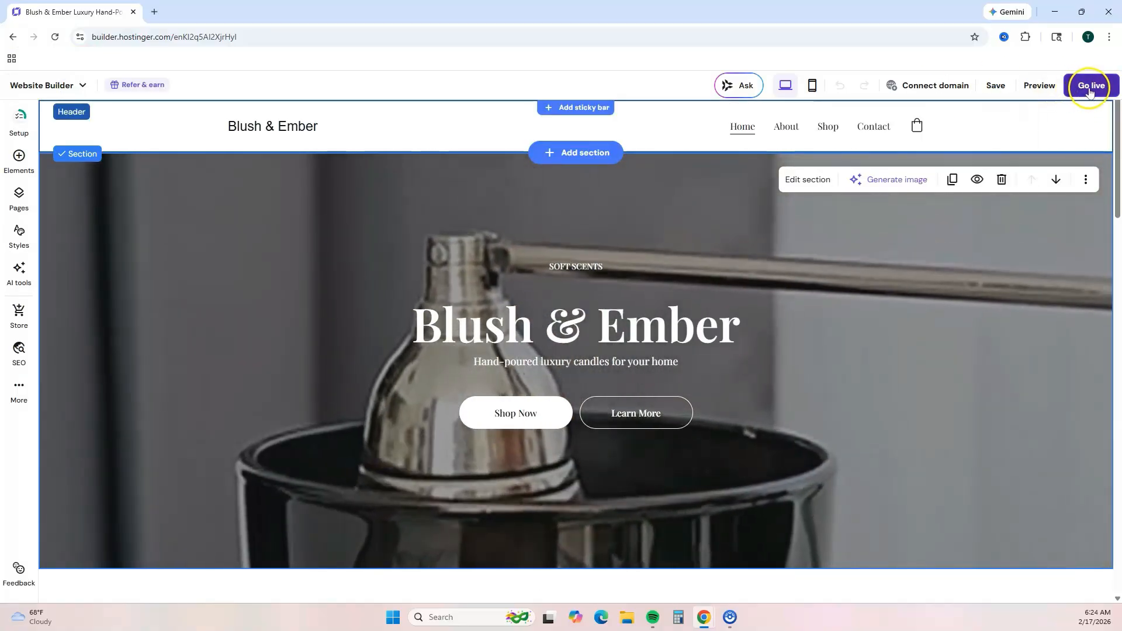
left_click(1090, 88)
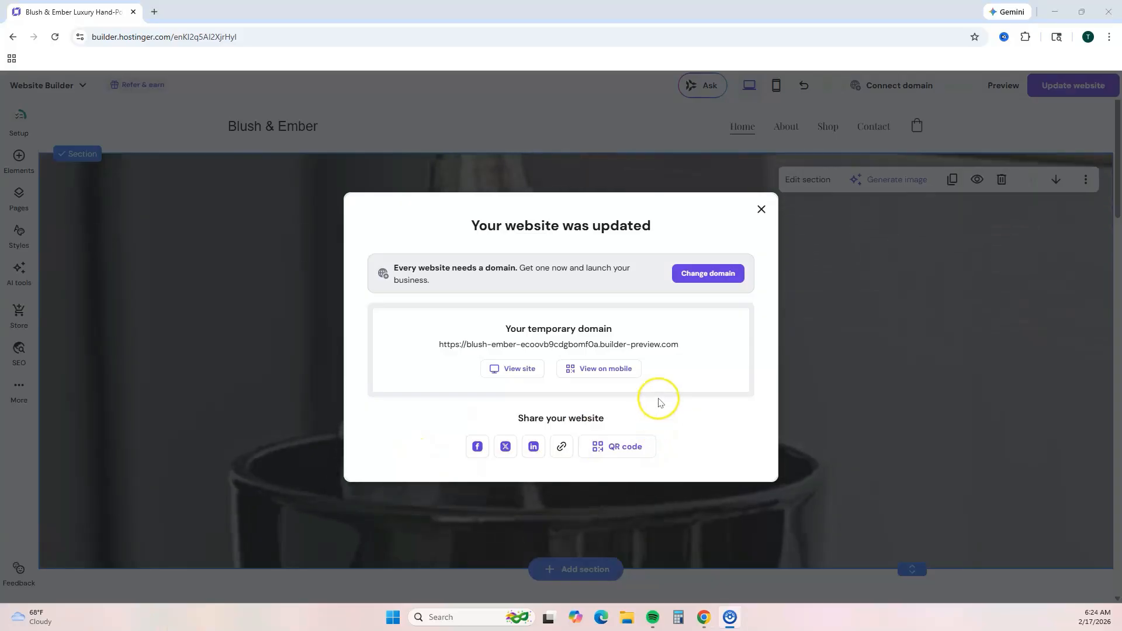